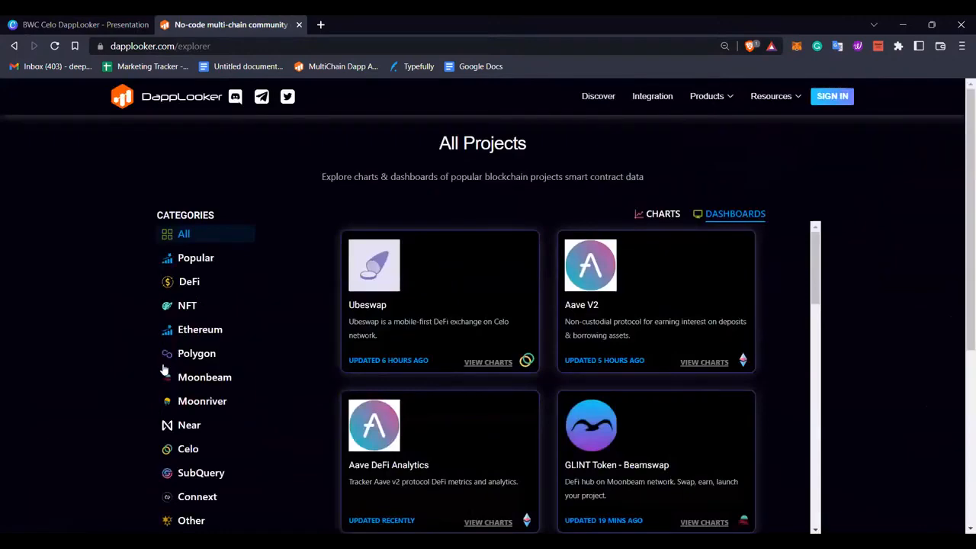
Filter the project explorer to the Celo category and look through its dashboards
scroll(191, 302, down, 2)
scroll(333, 406, up, 1)
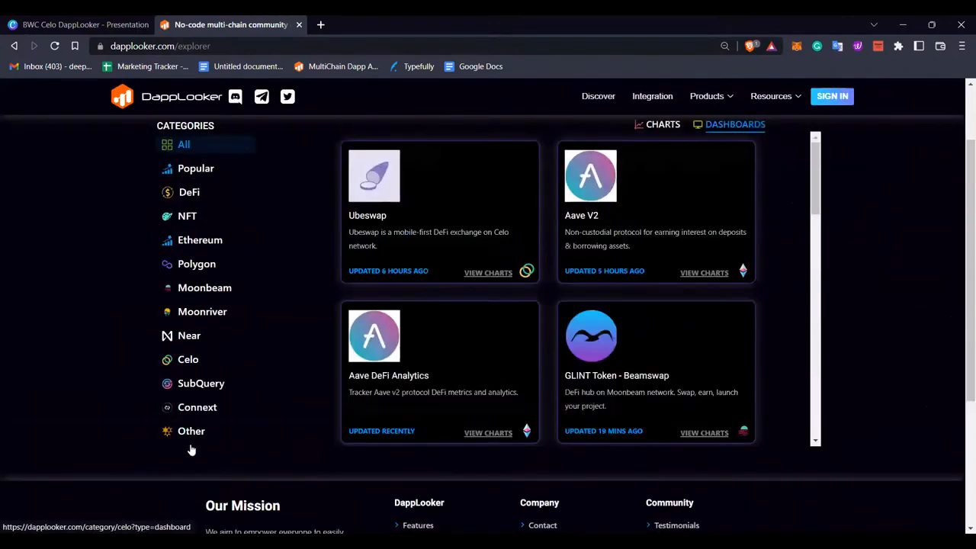
scroll(192, 450, up, 1)
click(212, 429)
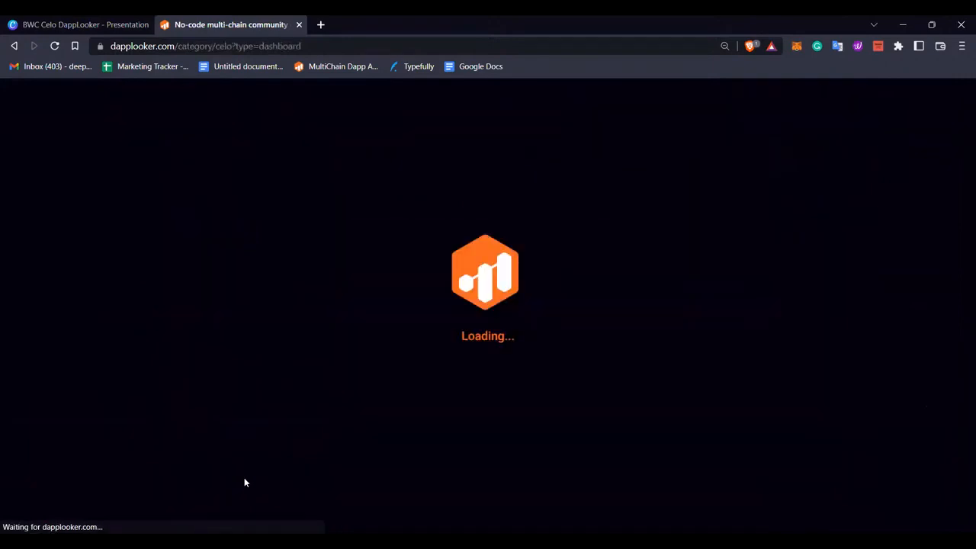
drag(813, 259, 836, 480)
drag(813, 519, 811, 219)
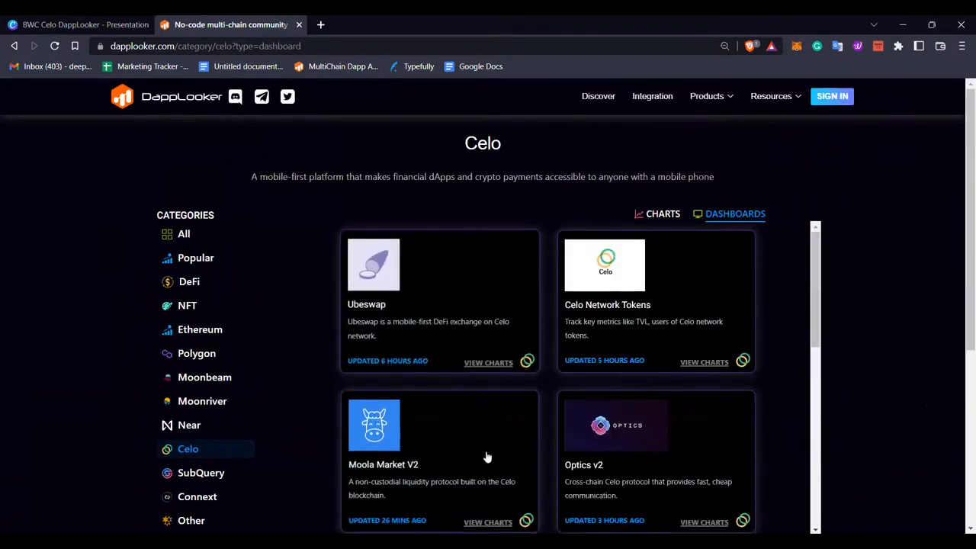
Open the sign-in page and review the sign-up options for a new account
click(839, 101)
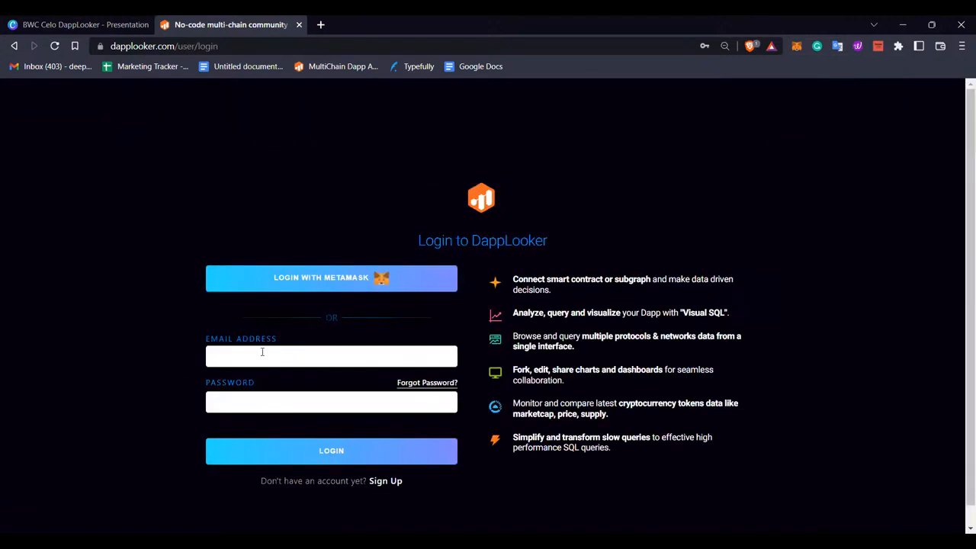
click(385, 481)
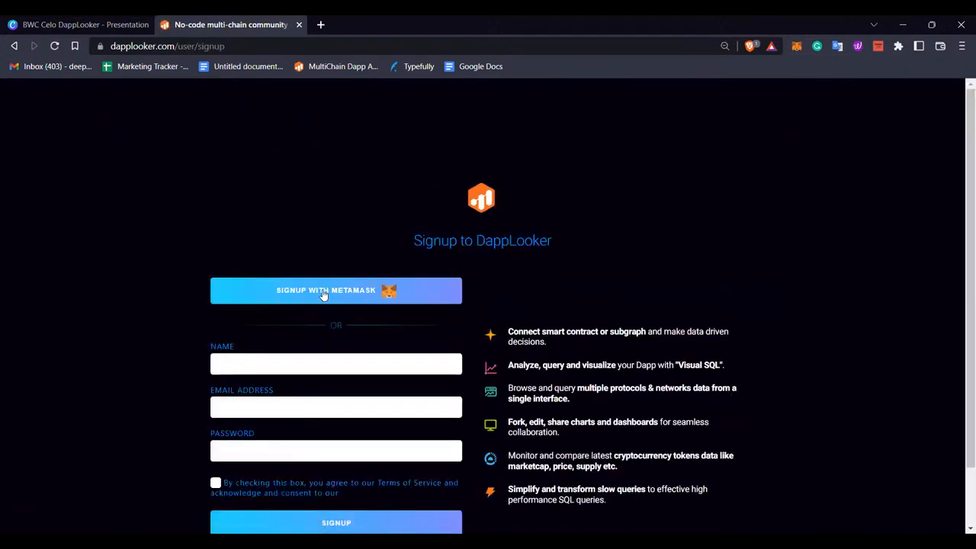
scroll(345, 451, down, 1)
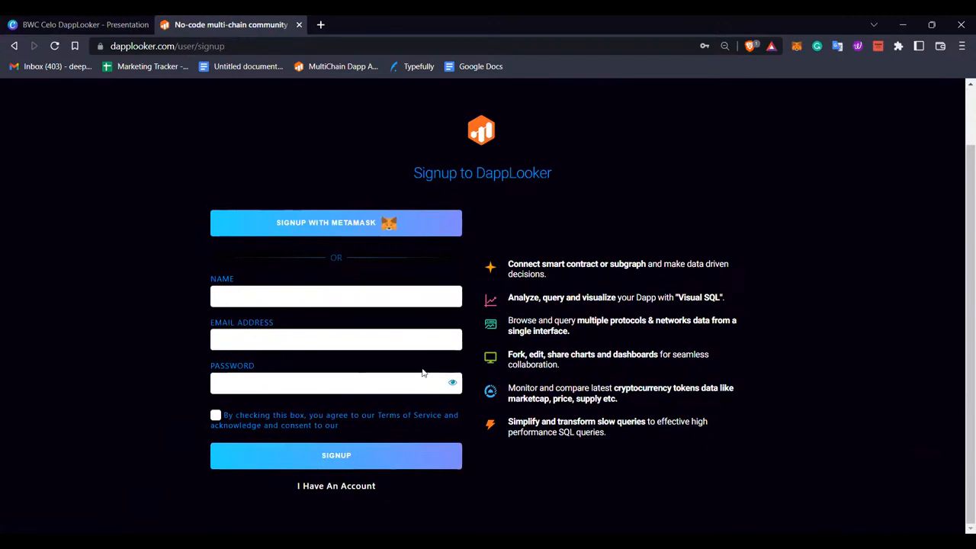
Return to the login form for existing accounts and log in with the account's e-mail and password
click(349, 486)
click(320, 360)
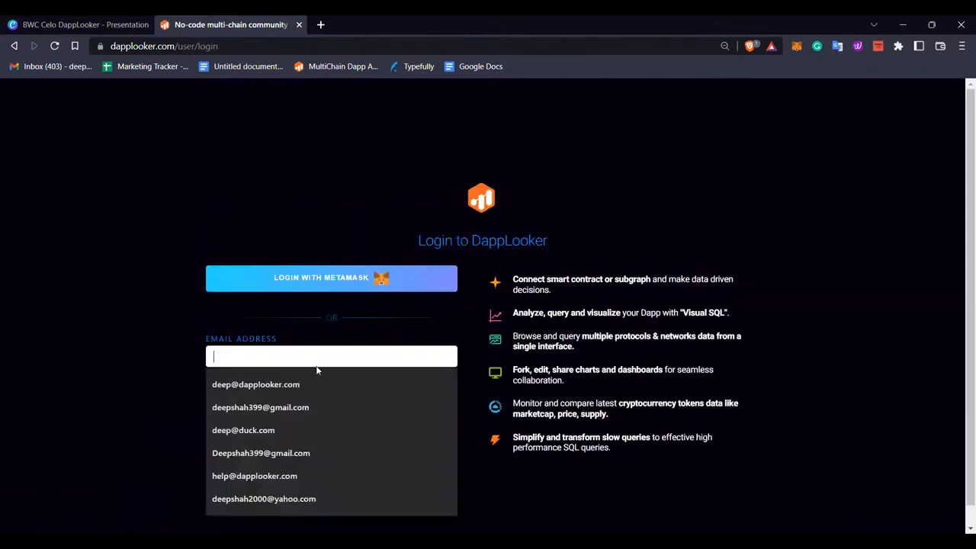
click(320, 363)
click(311, 399)
click(323, 459)
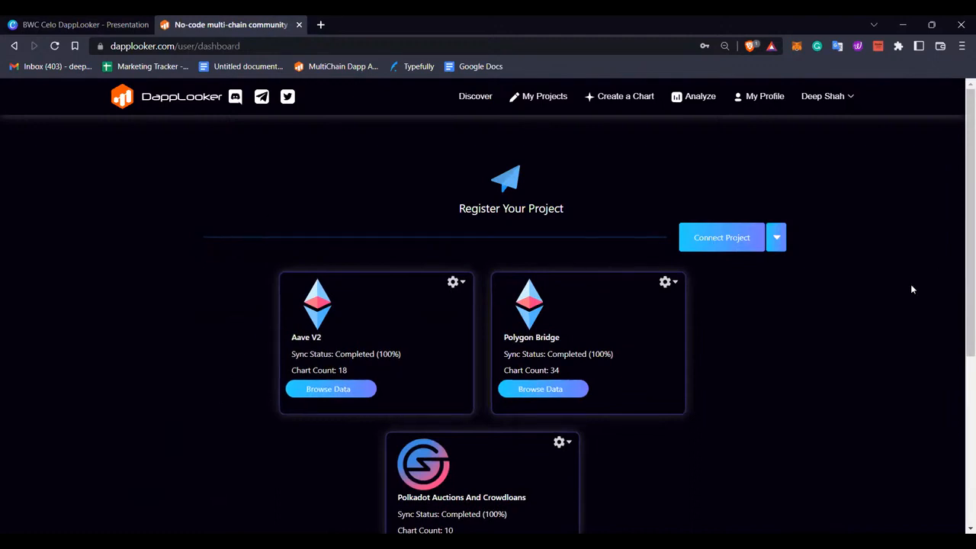
Review the form for connecting a subgraph project and leave it without registering anything
click(776, 240)
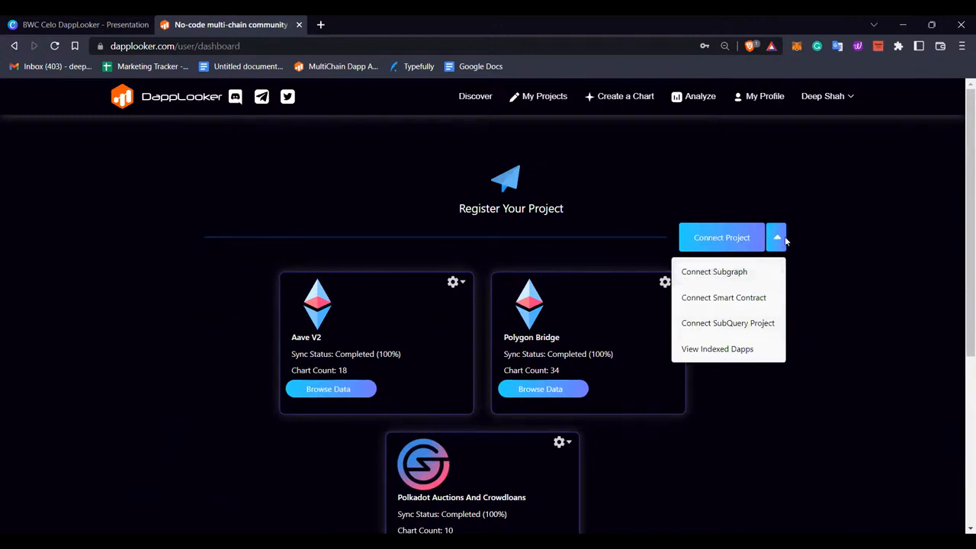
click(741, 272)
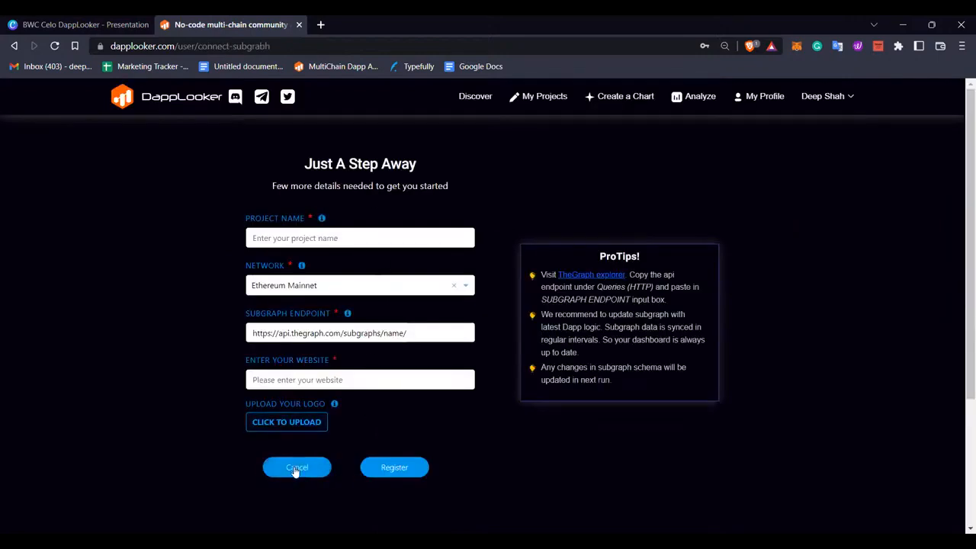
click(296, 468)
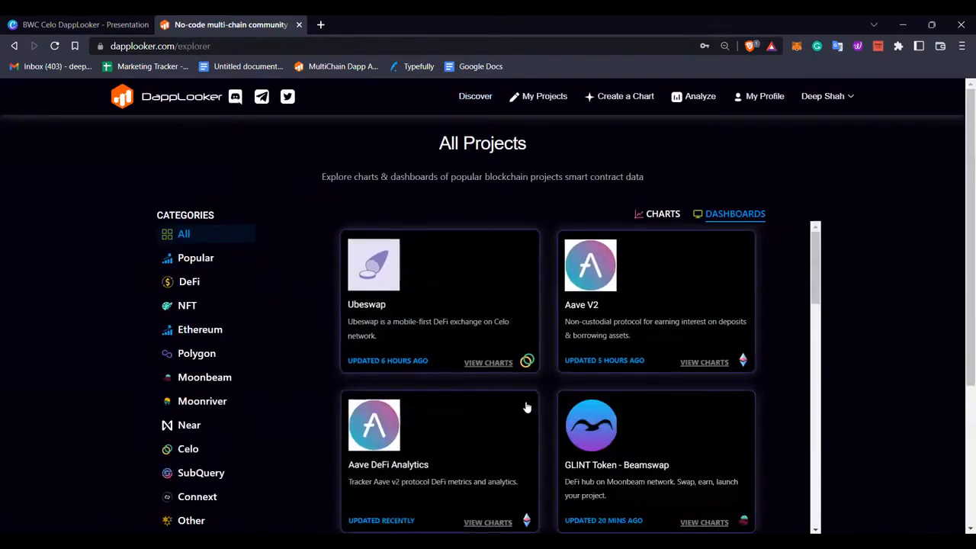
View the Ubeswap dashboard in the project explorer and open its public collection through the fork option
click(432, 290)
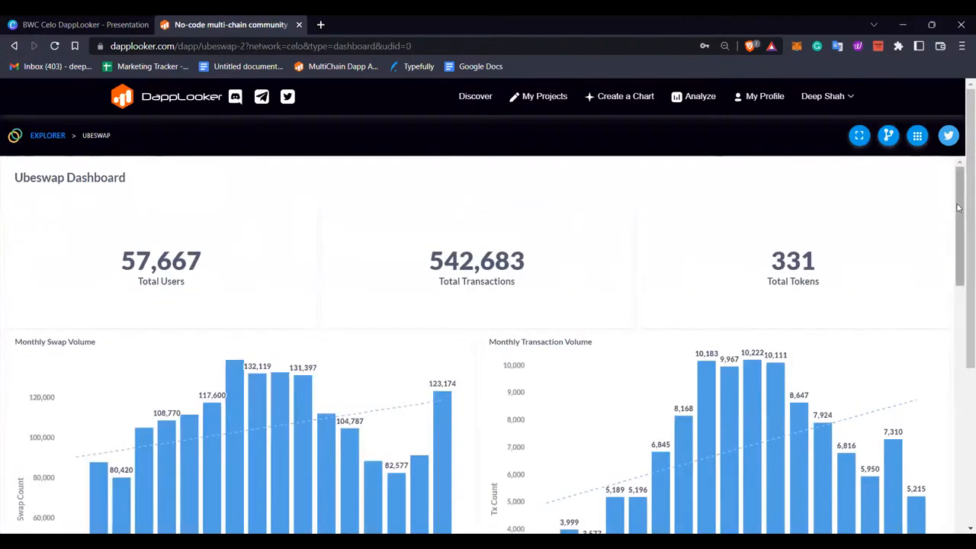
mouse_move(960, 208)
mouse_down()
mouse_move(962, 422)
mouse_move(961, 204)
mouse_up()
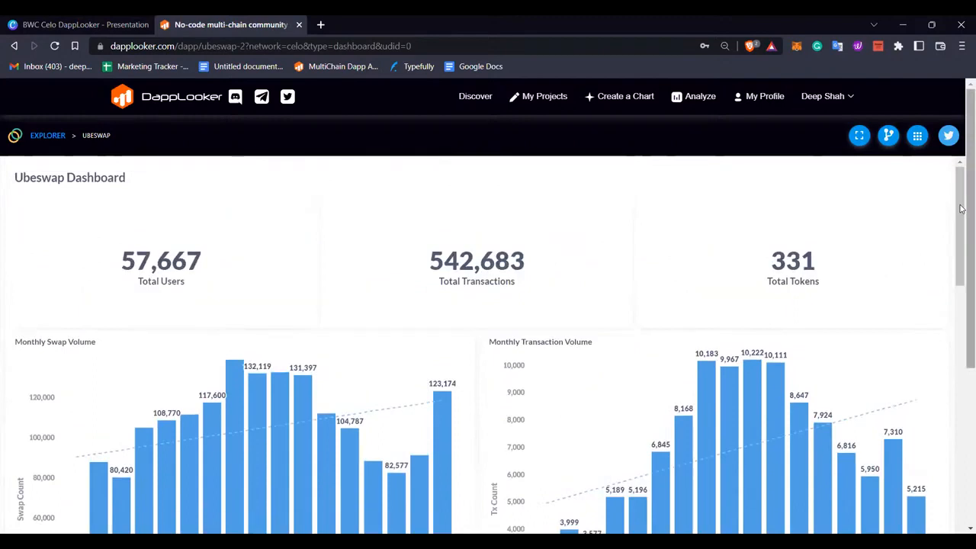
click(894, 143)
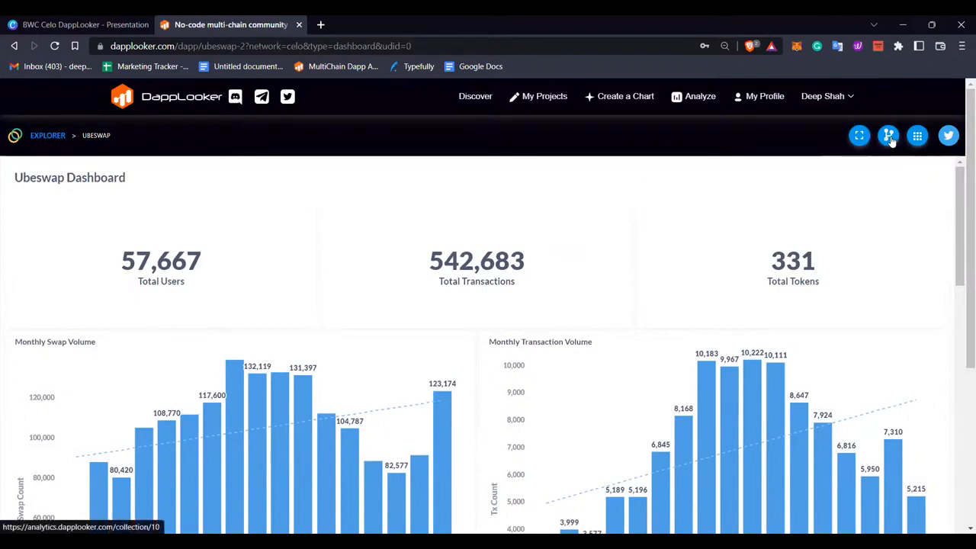
click(889, 137)
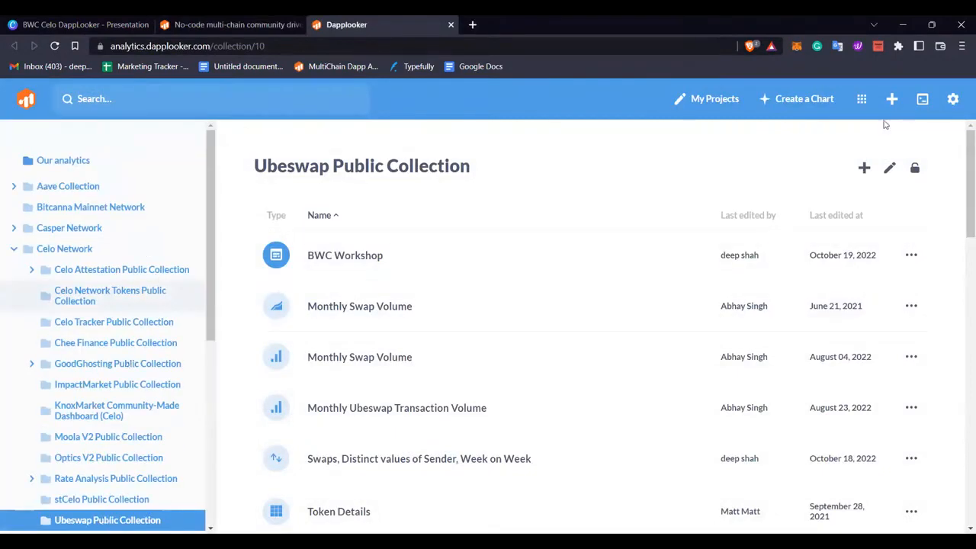
Open the indexed dapps data and look through the list of available project schemas
click(863, 100)
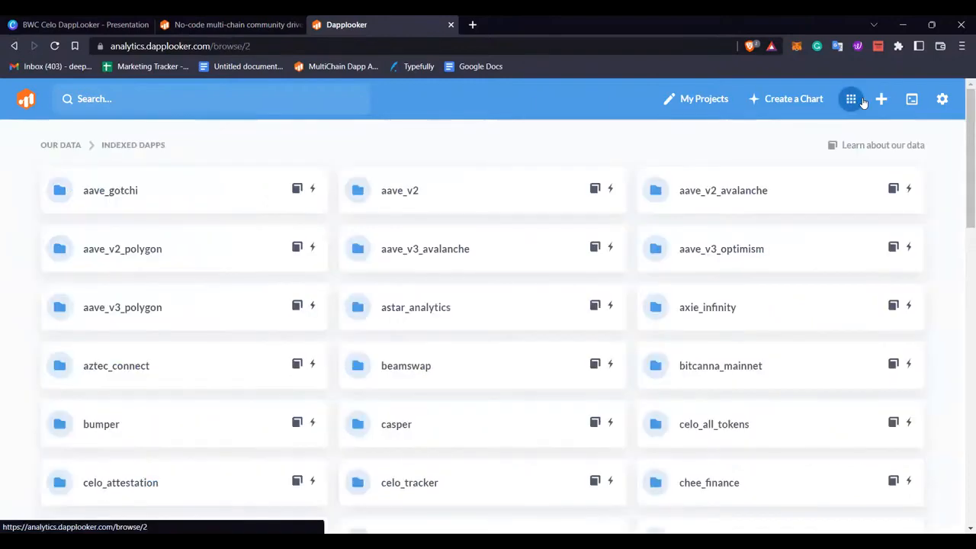
drag(963, 157, 961, 237)
scroll(934, 191, up, 7)
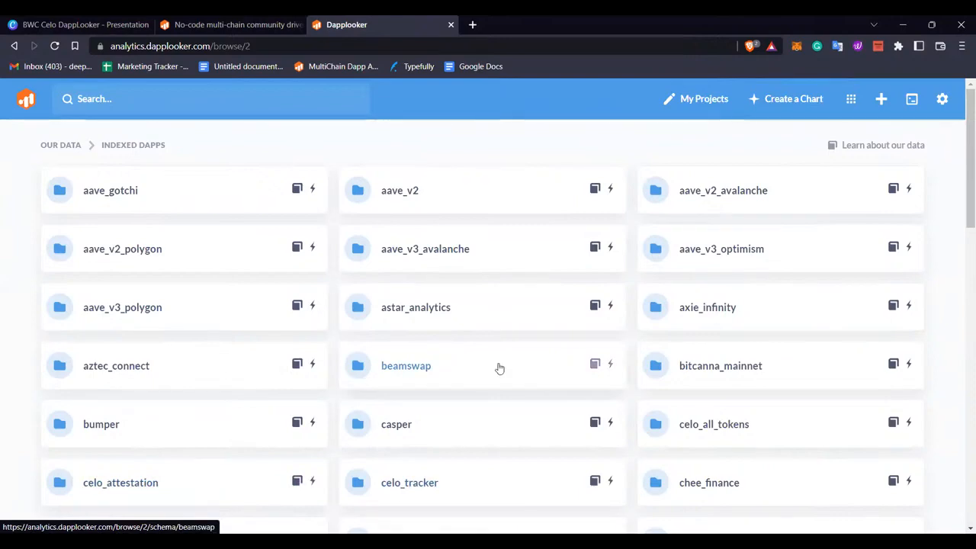
scroll(497, 367, down, 8)
scroll(481, 390, up, 8)
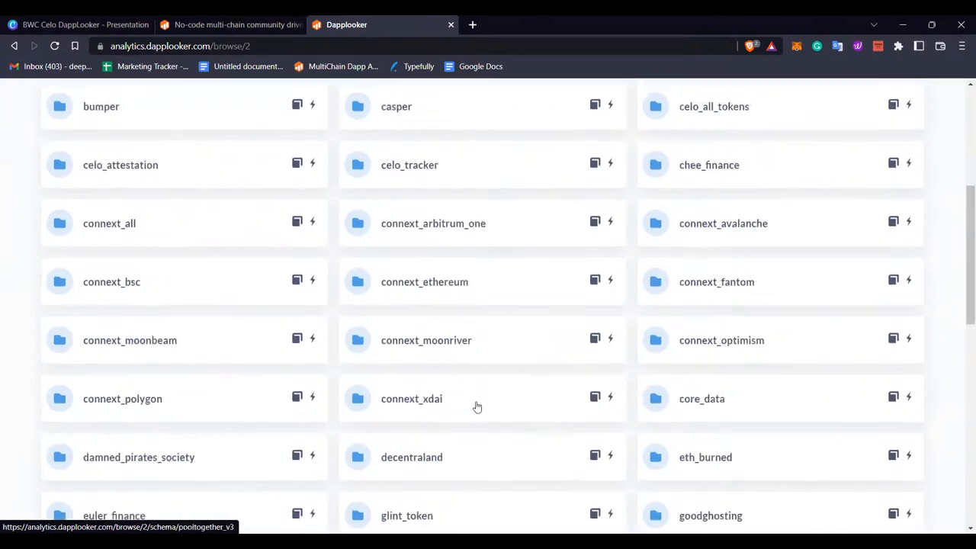
scroll(476, 408, up, 2)
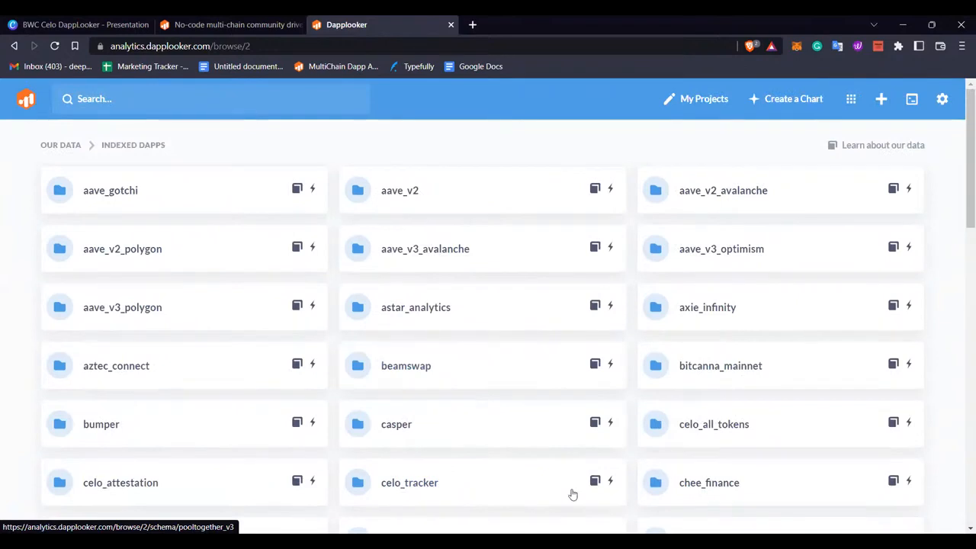
Open the beamswap schema and run an X-ray on its Swaps table
click(425, 372)
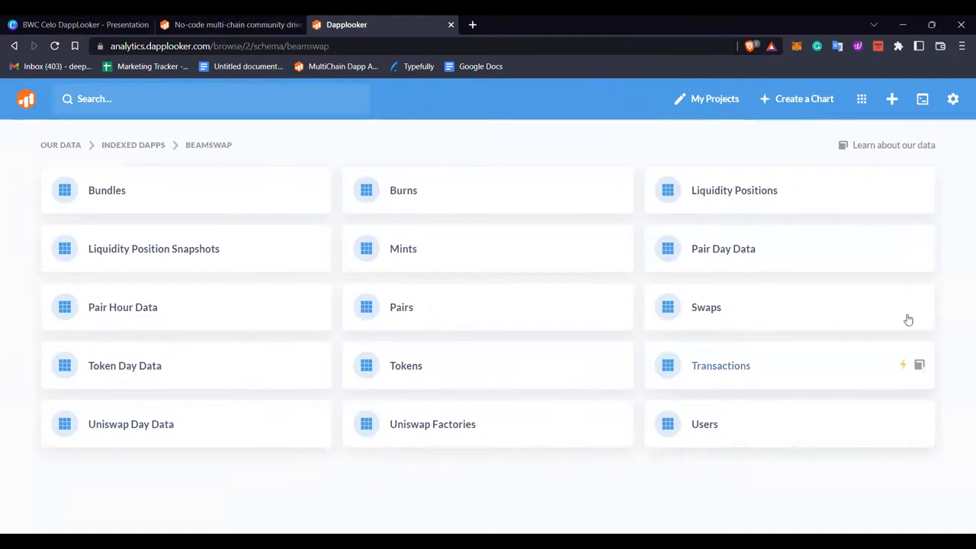
mouse_move(900, 315)
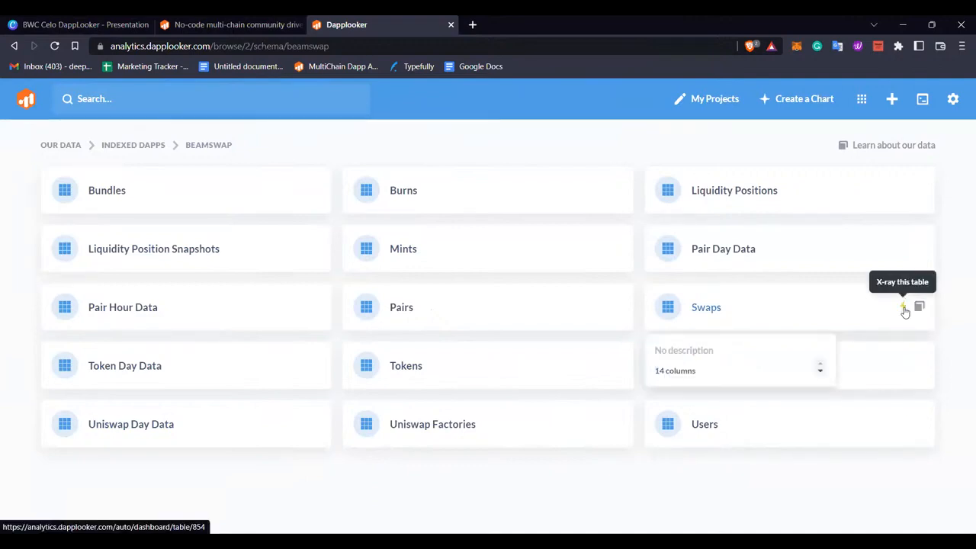
click(904, 311)
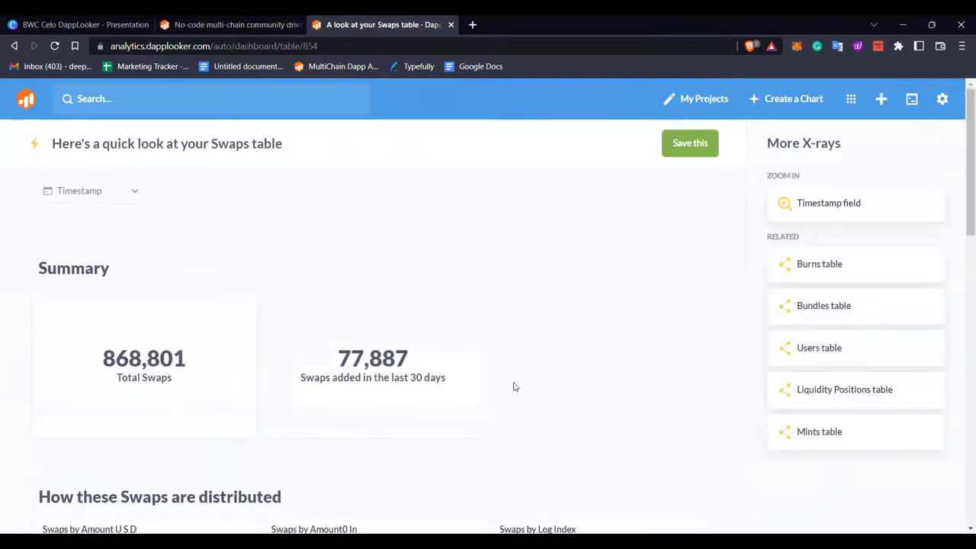
Examine the Swaps X-ray's summary, distribution and over-time charts, and return to the indexed dapps list
scroll(536, 361, down, 2)
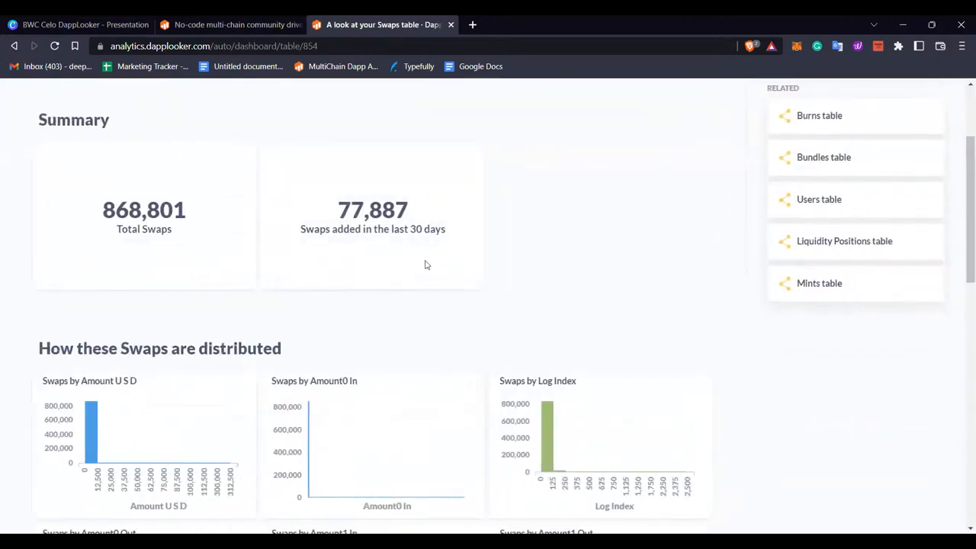
scroll(427, 264, down, 5)
scroll(220, 244, down, 3)
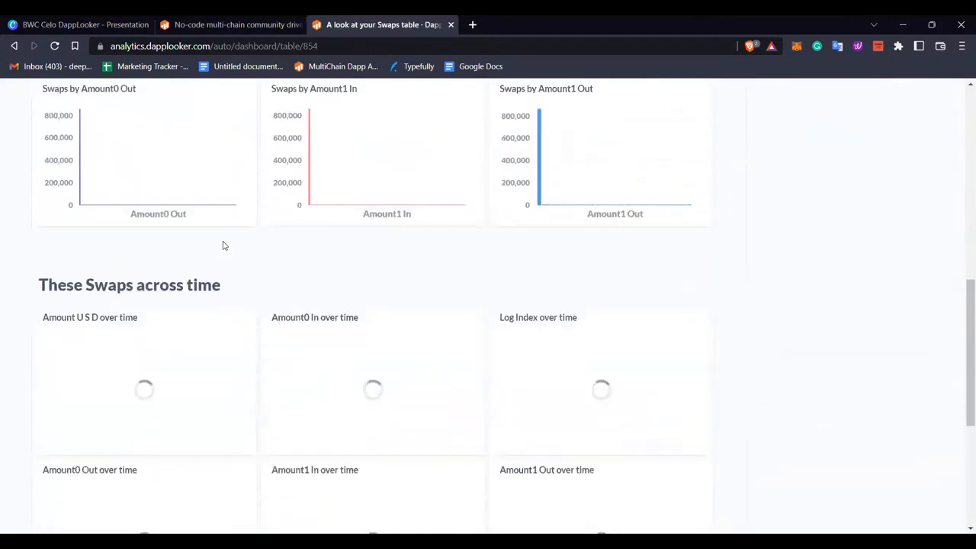
scroll(370, 376, down, 2)
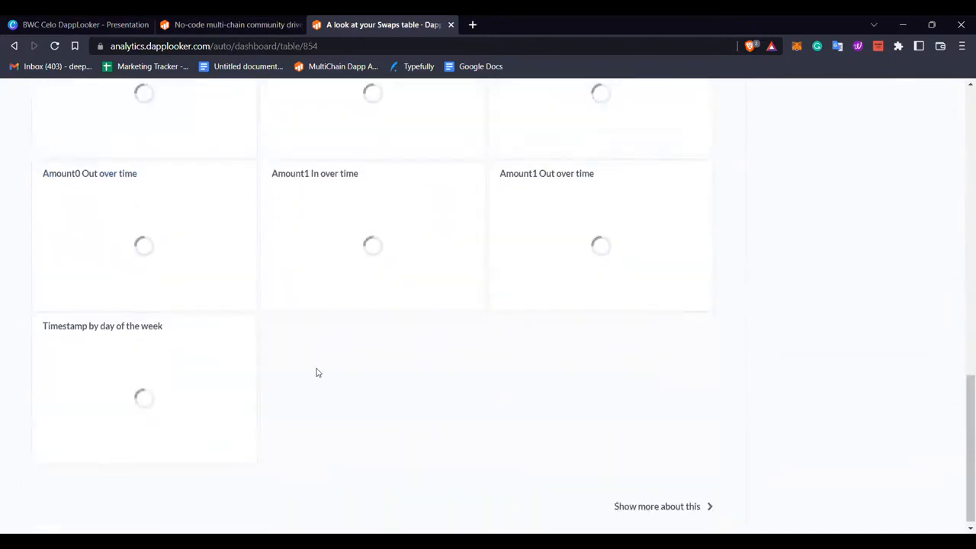
scroll(252, 408, up, 2)
scroll(253, 410, down, 1)
scroll(252, 410, down, 2)
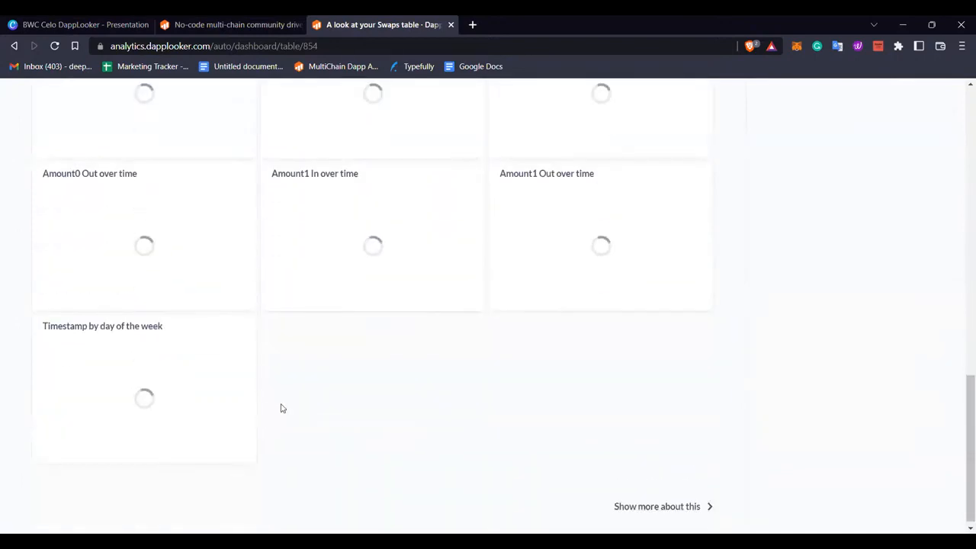
scroll(396, 488, up, 15)
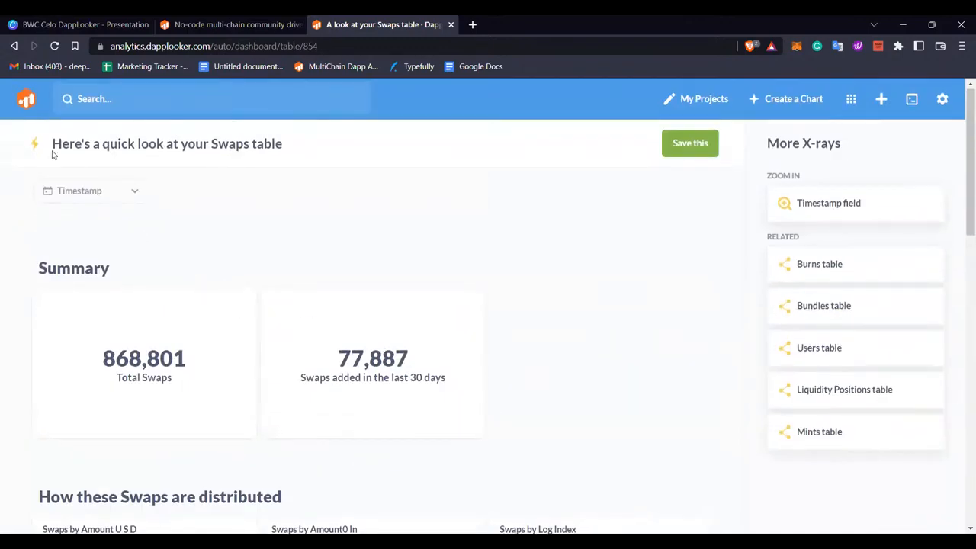
click(14, 47)
click(14, 47)
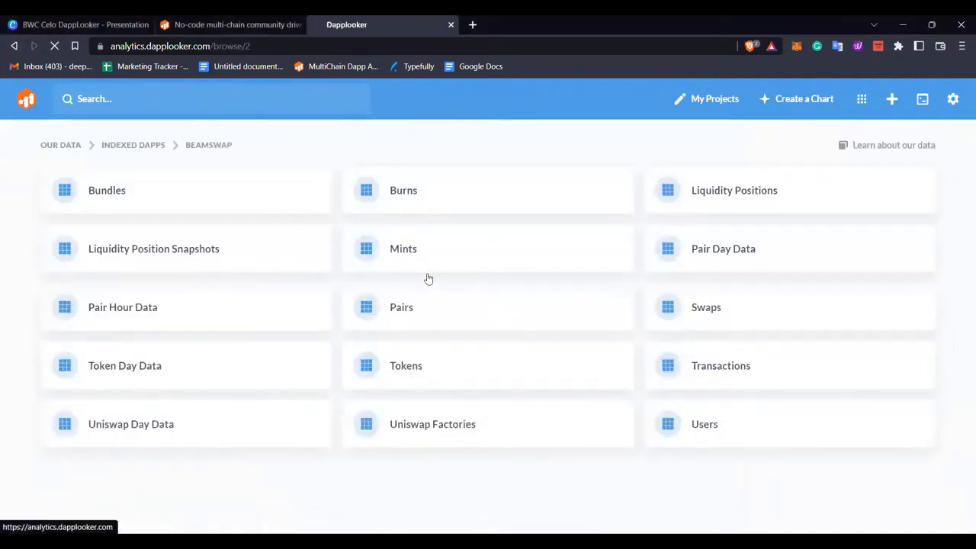
Open beamswap's Swaps table from the indexed dapps, look across its columns, and show it in the query editor
click(429, 367)
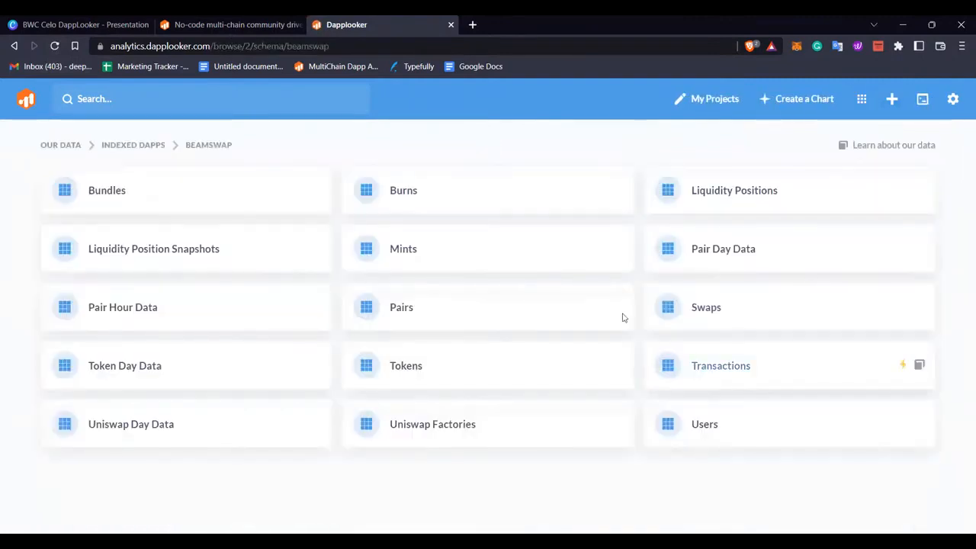
click(709, 310)
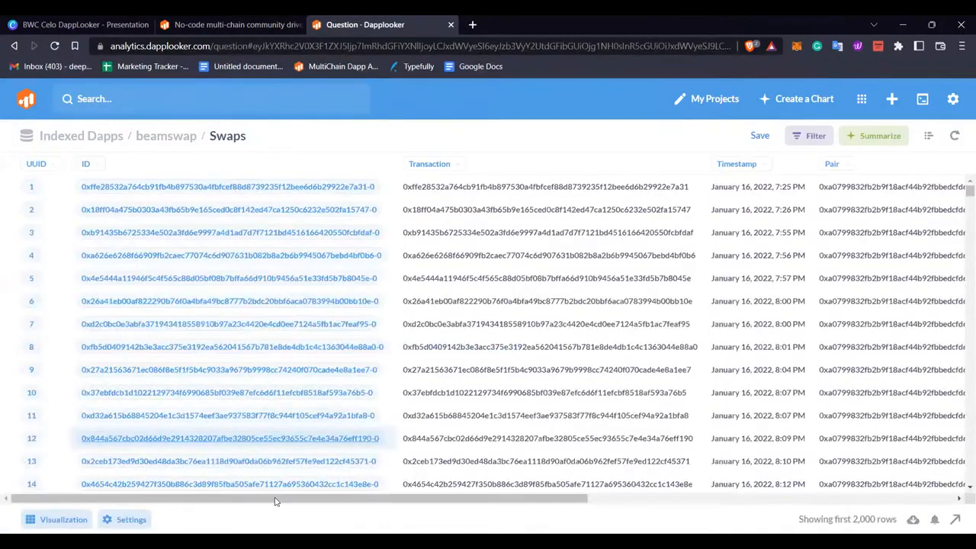
scroll(370, 514, right, 3)
scroll(525, 519, right, 10)
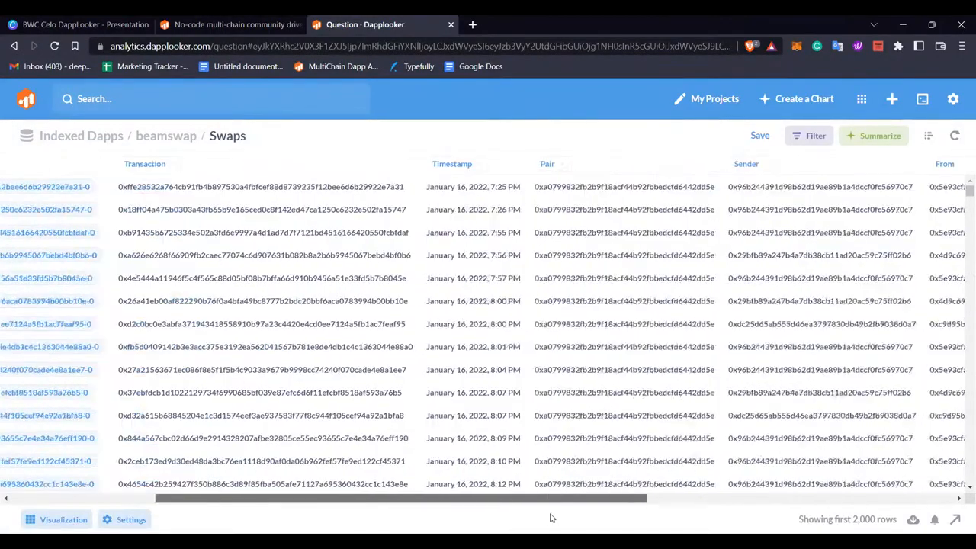
scroll(830, 505, right, 10)
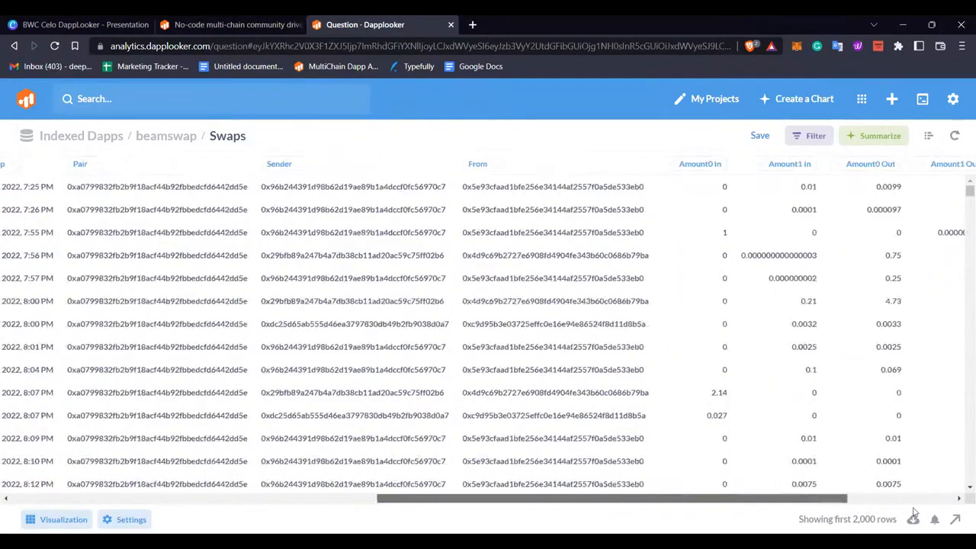
scroll(36, 519, left, 20)
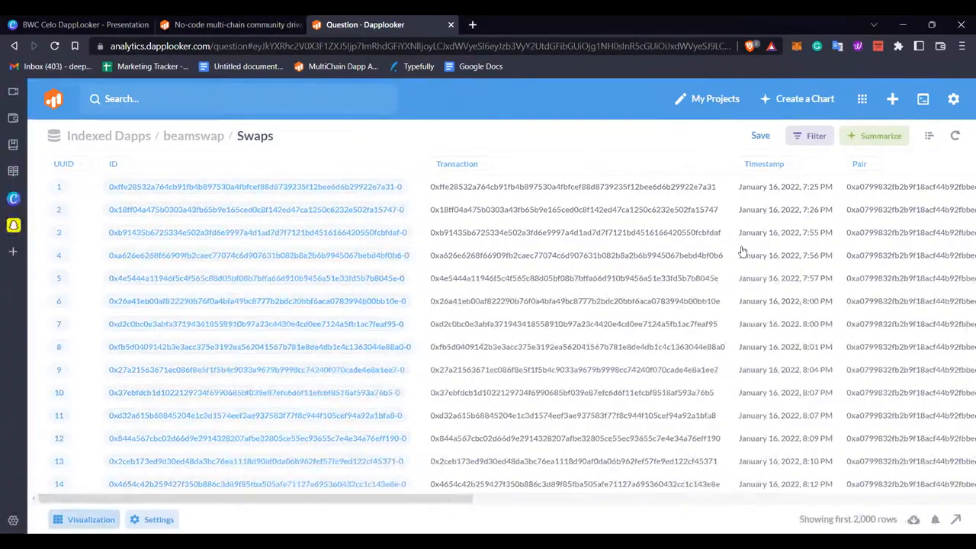
click(929, 137)
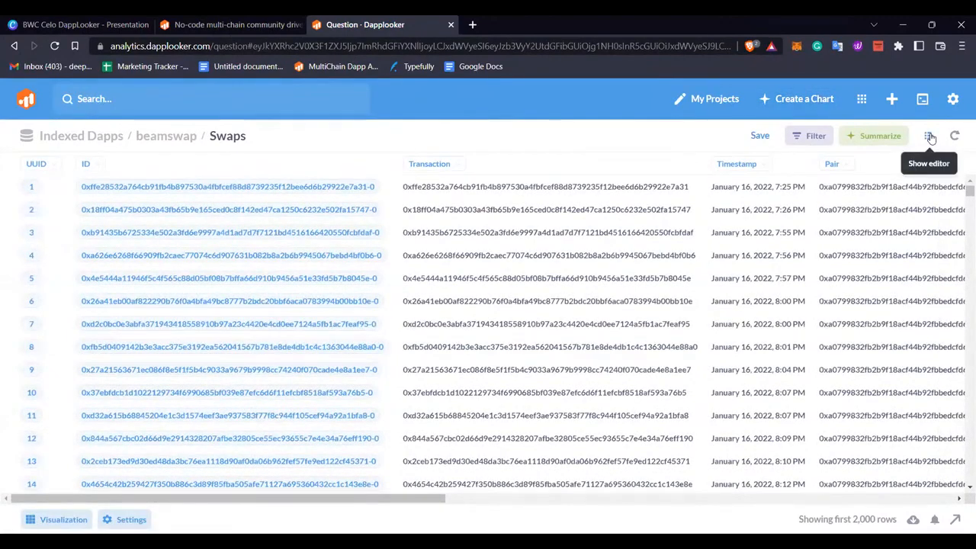
click(929, 136)
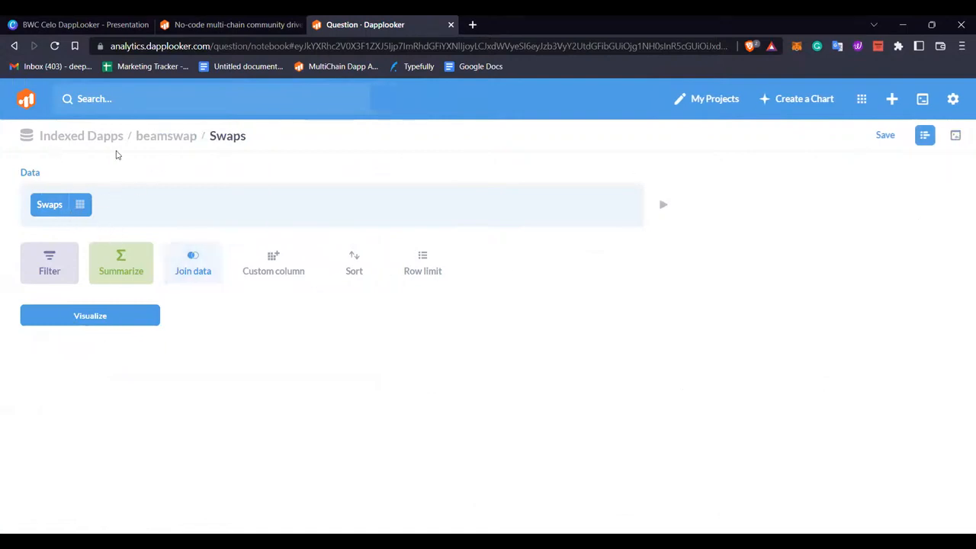
Show the Swaps table's rows and summarize them by count of rows
click(926, 135)
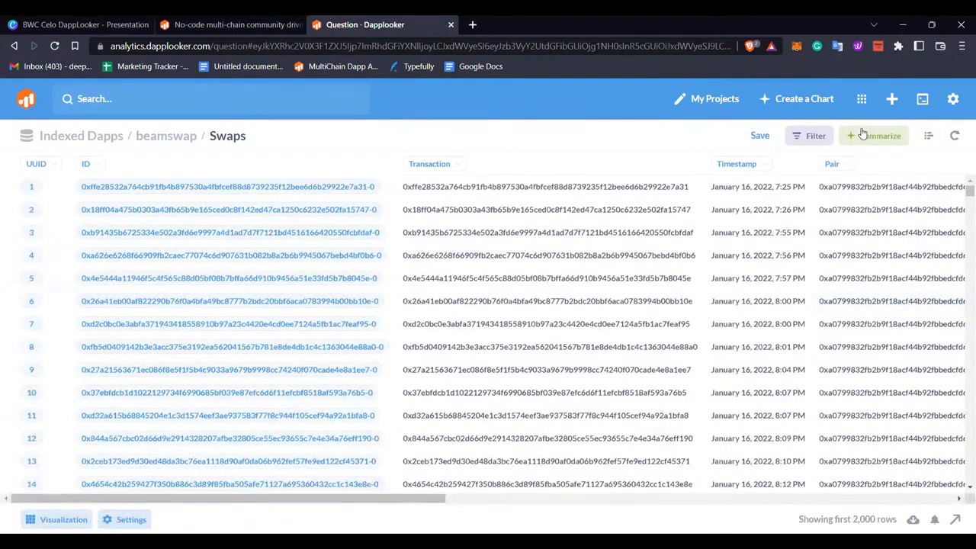
click(863, 135)
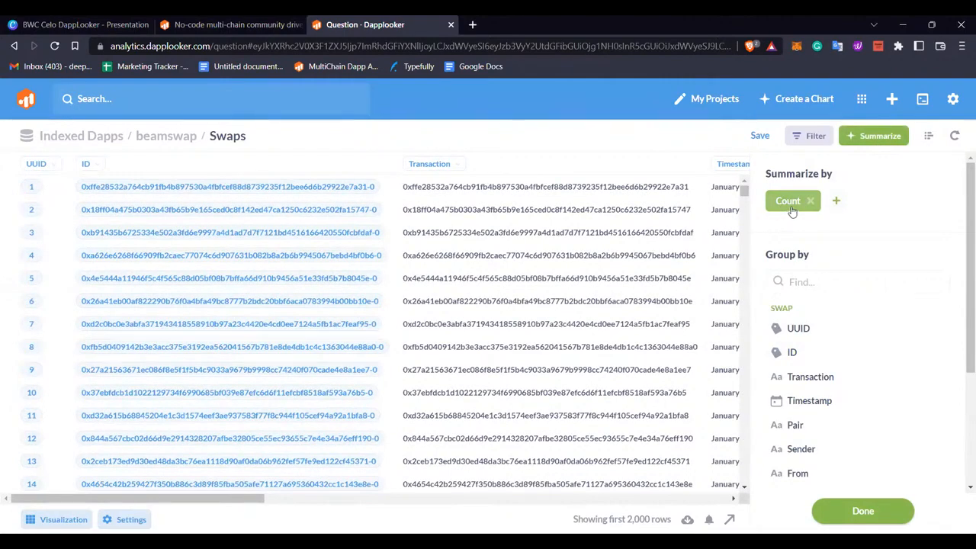
click(862, 511)
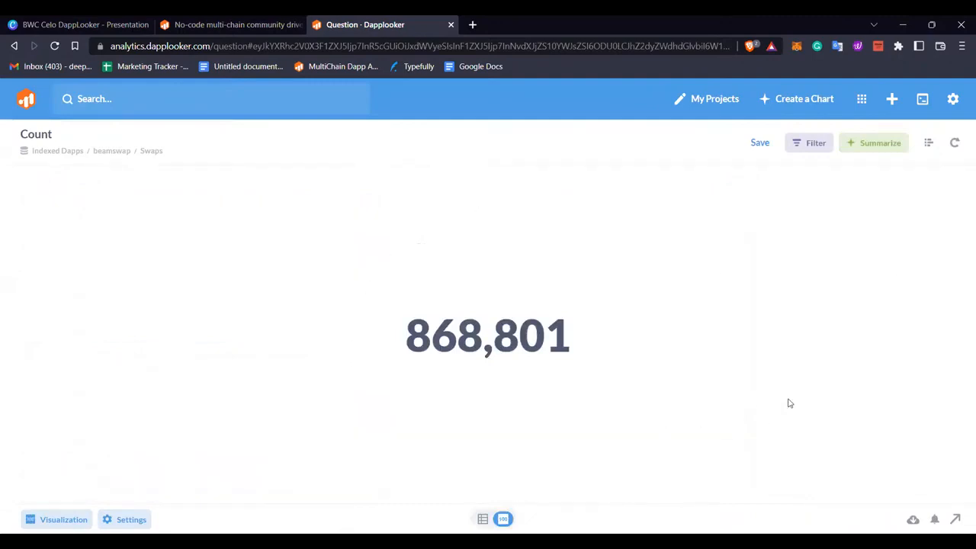
Group the Swaps count by Timestamp per week and inspect the latest point on the line chart
click(866, 151)
scroll(941, 435, down, 3)
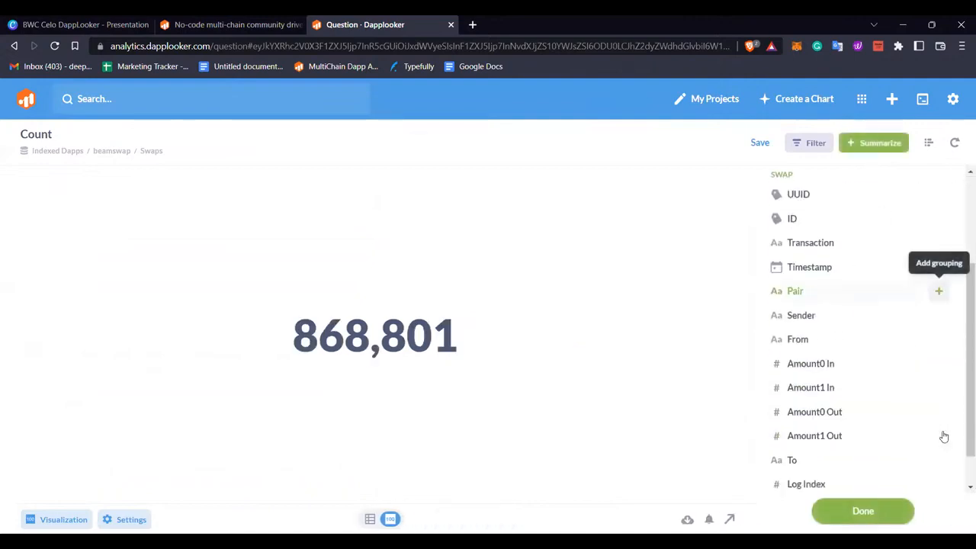
click(908, 267)
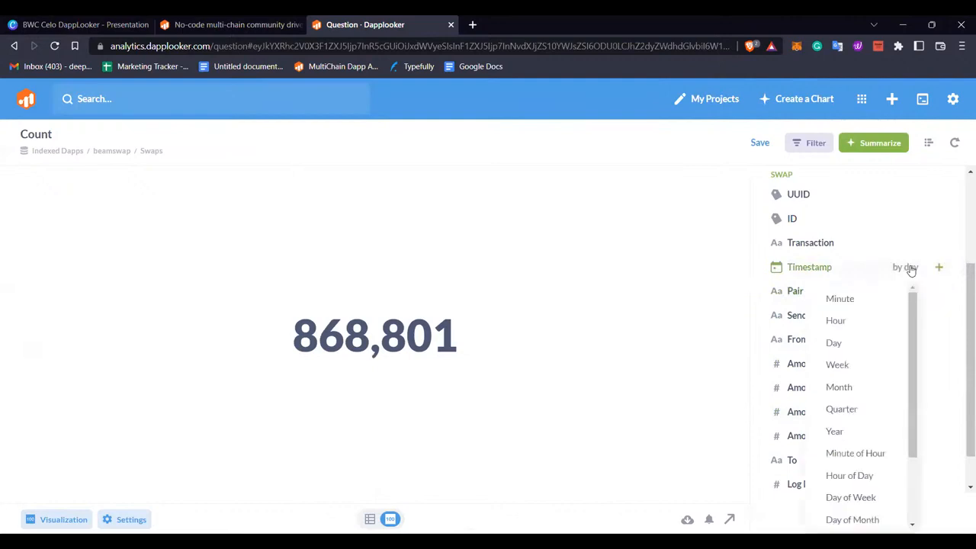
click(848, 371)
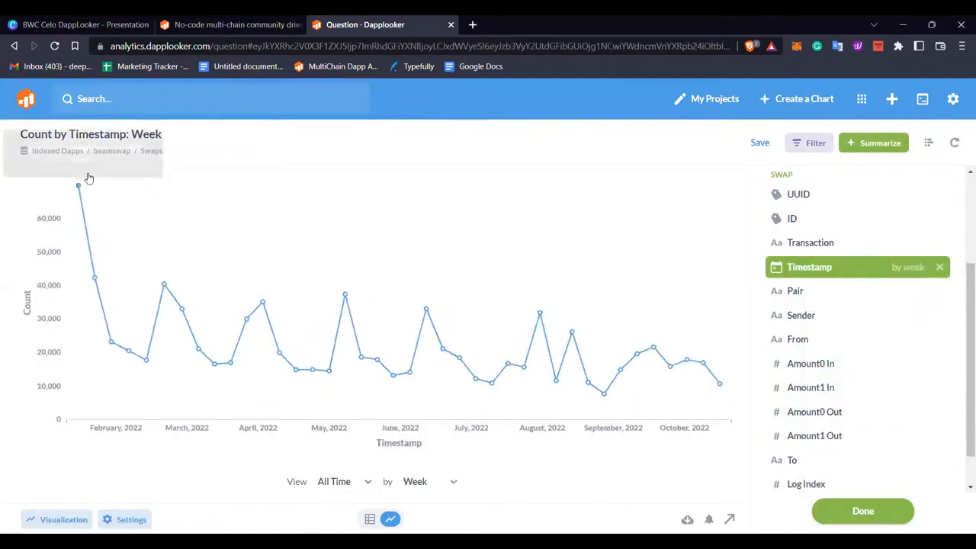
mouse_move(720, 386)
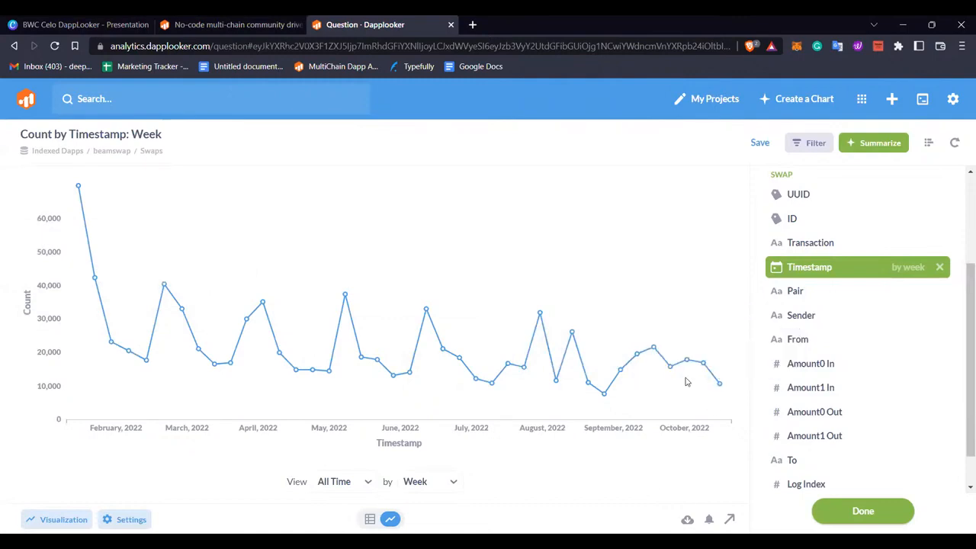
Change the summary metric to the number of distinct values of ID and finish the summary
scroll(778, 373, up, 2)
scroll(838, 366, down, 2)
scroll(809, 350, up, 2)
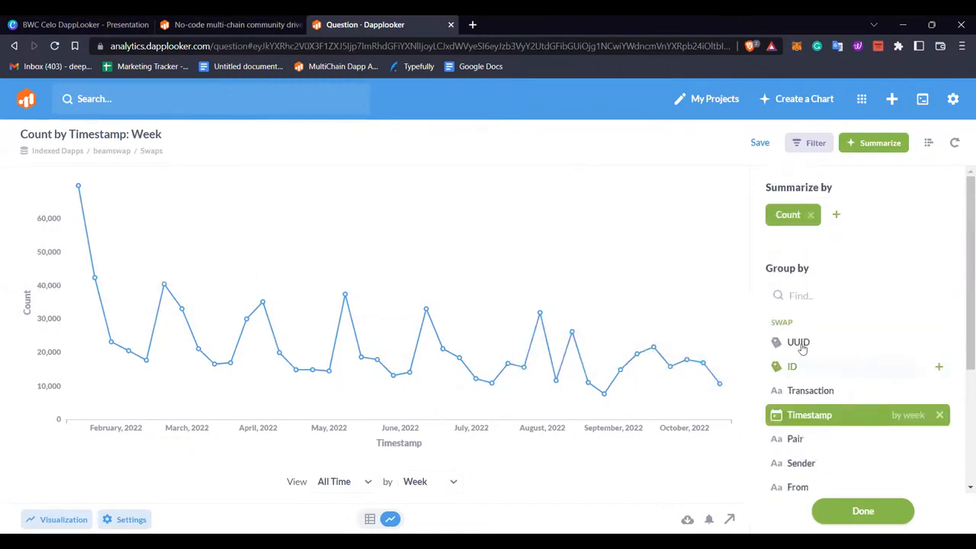
click(797, 215)
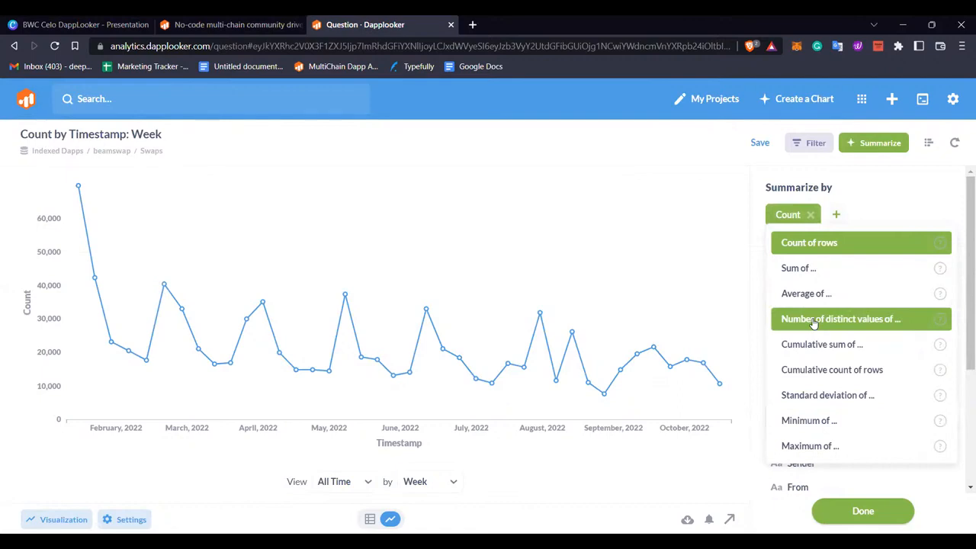
click(814, 320)
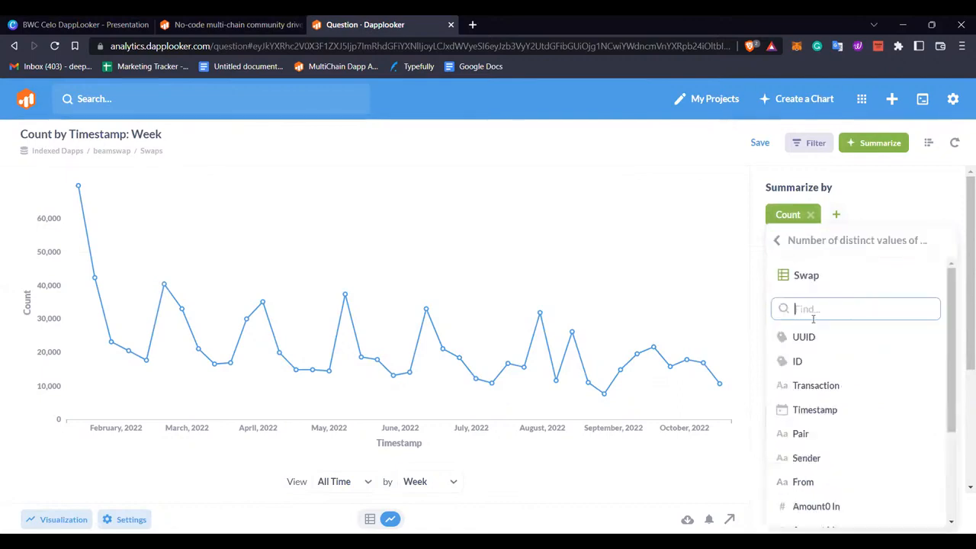
click(801, 367)
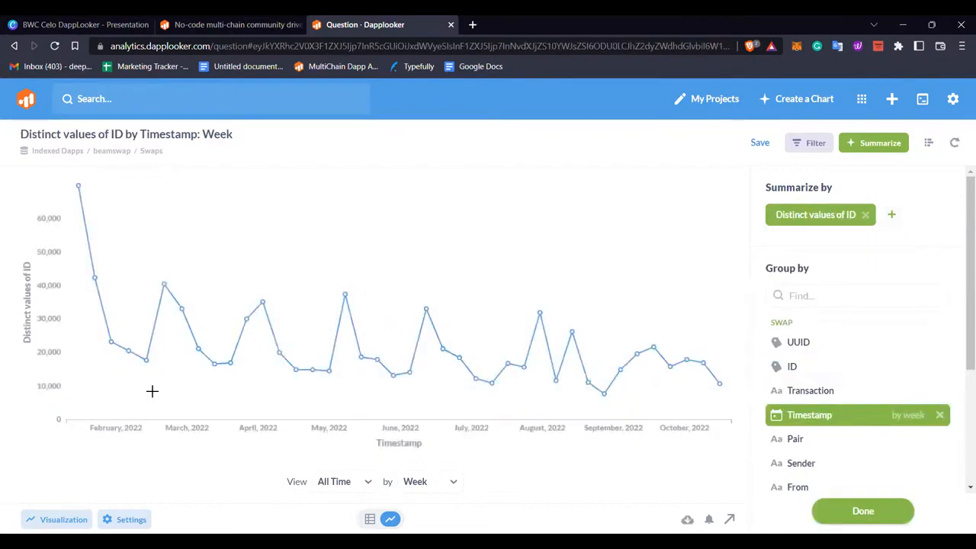
click(854, 517)
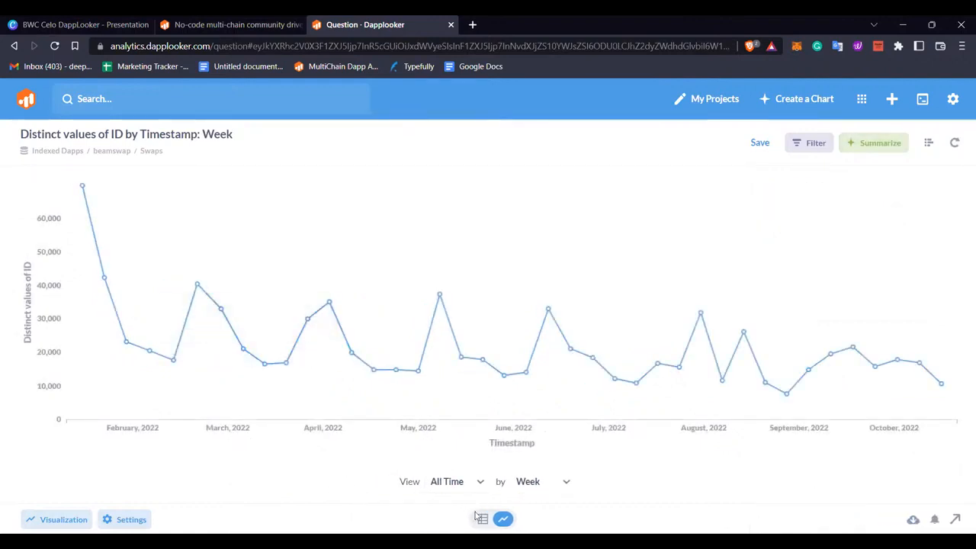
View the weekly results as a table, return to the chart, and change the visualization to Bar
click(482, 519)
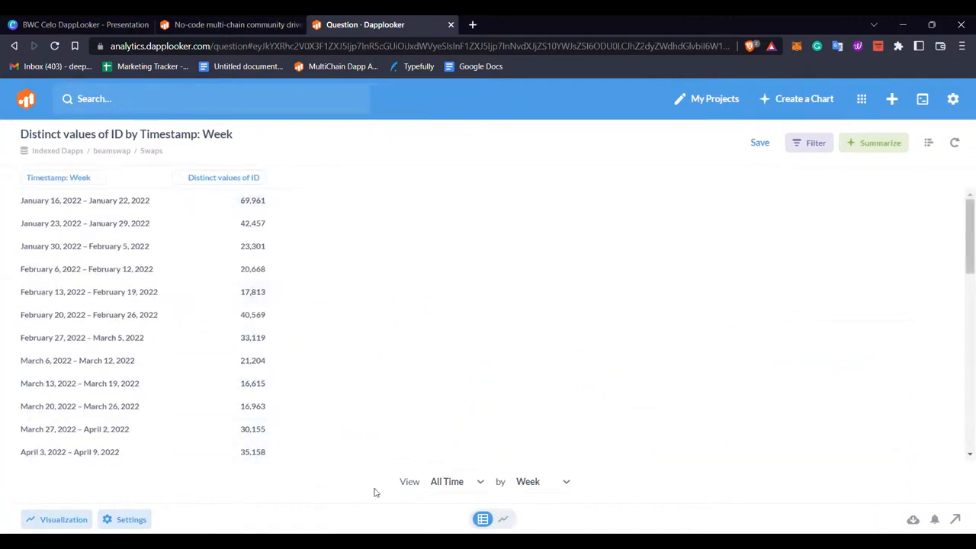
click(504, 520)
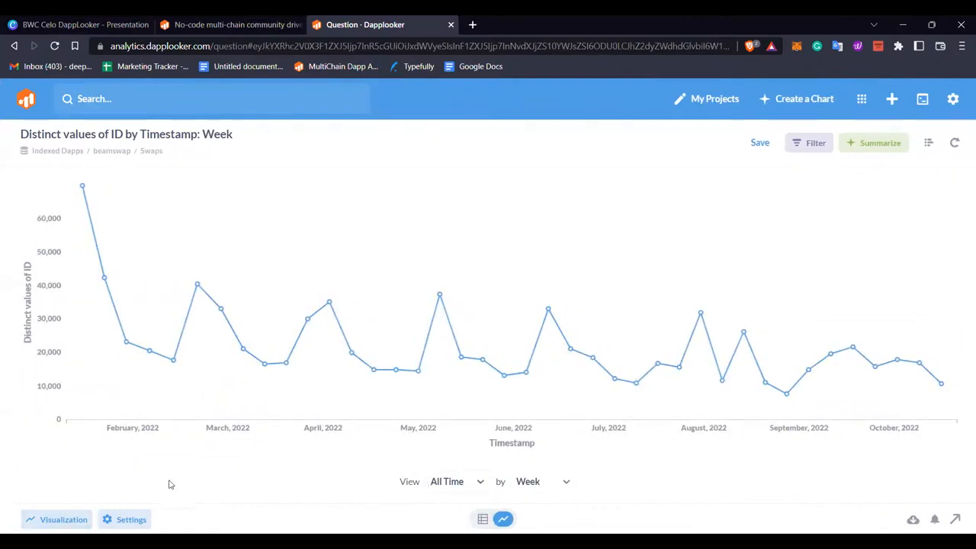
click(75, 522)
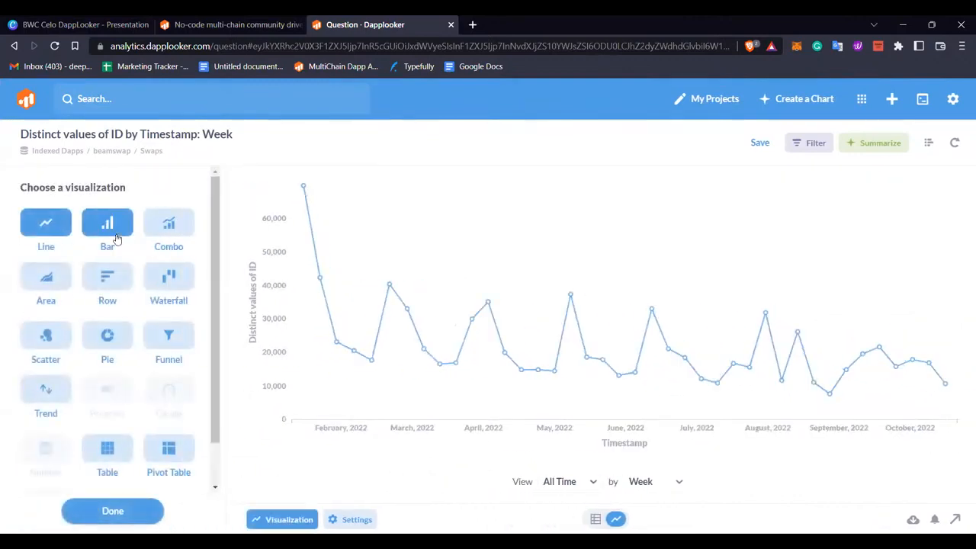
click(107, 229)
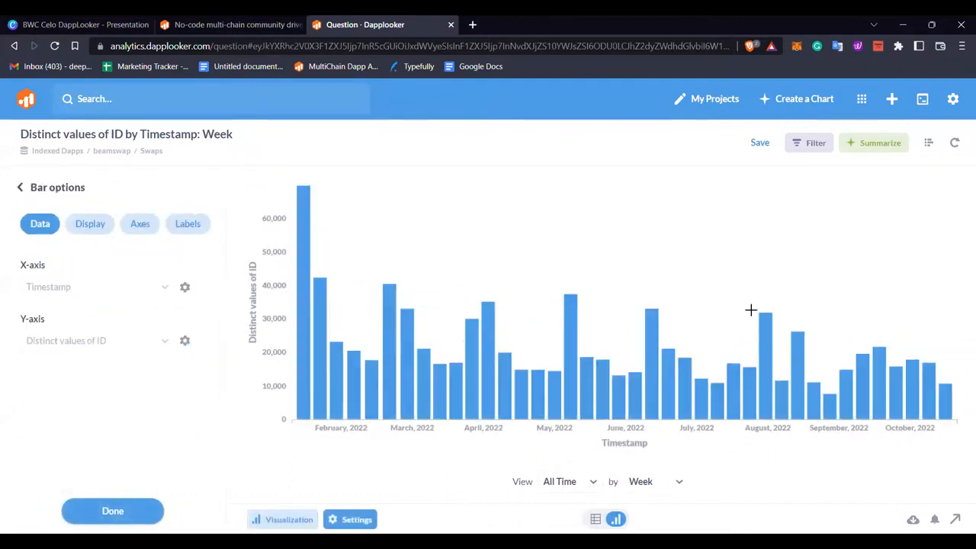
Look through the bar chart's label, axis and display options
click(183, 224)
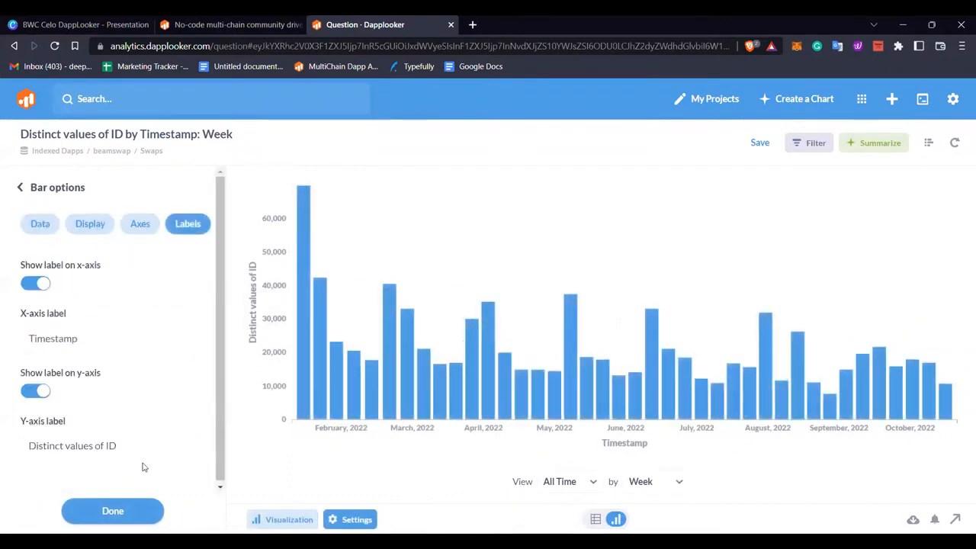
click(150, 231)
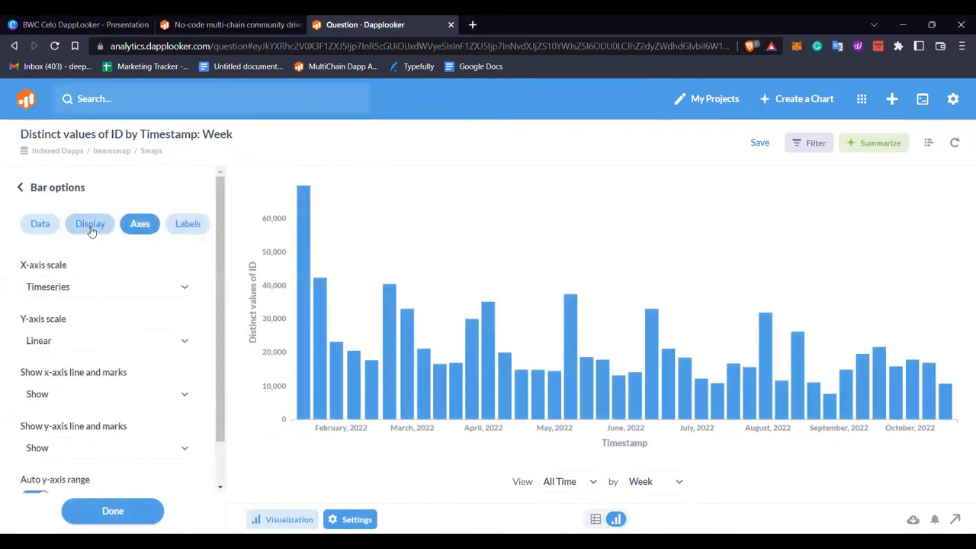
click(92, 226)
scroll(81, 380, down, 2)
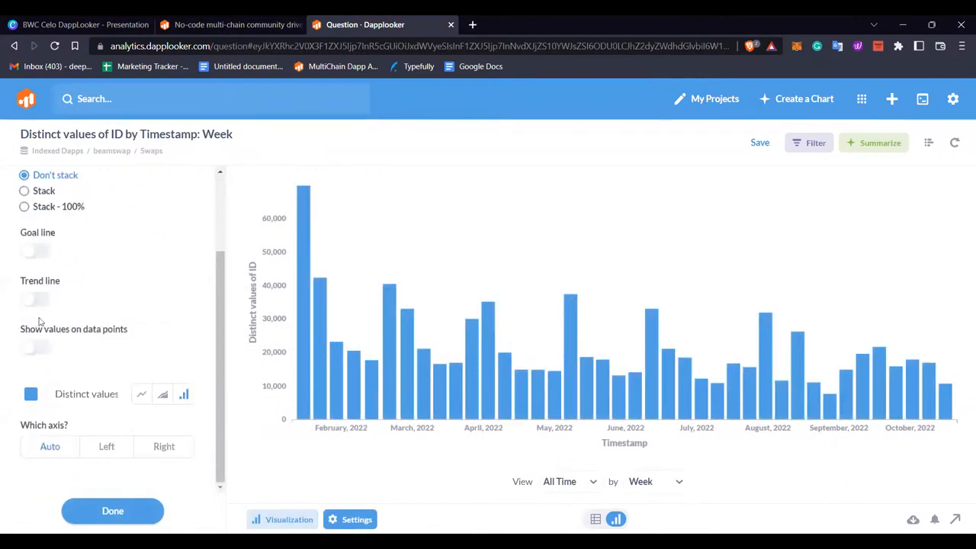
Try a goal line and the display of all data point values on the bar chart, turning each off again
click(29, 258)
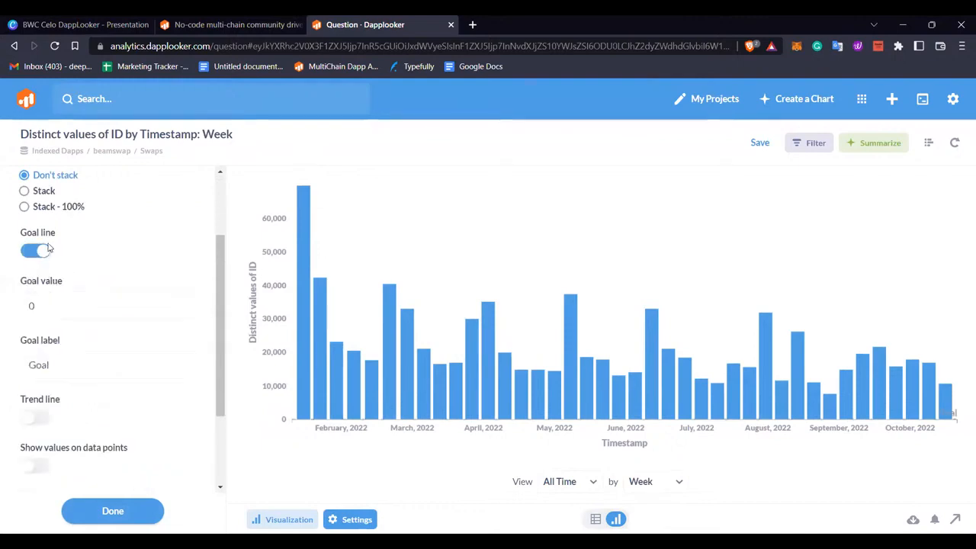
click(36, 252)
click(29, 356)
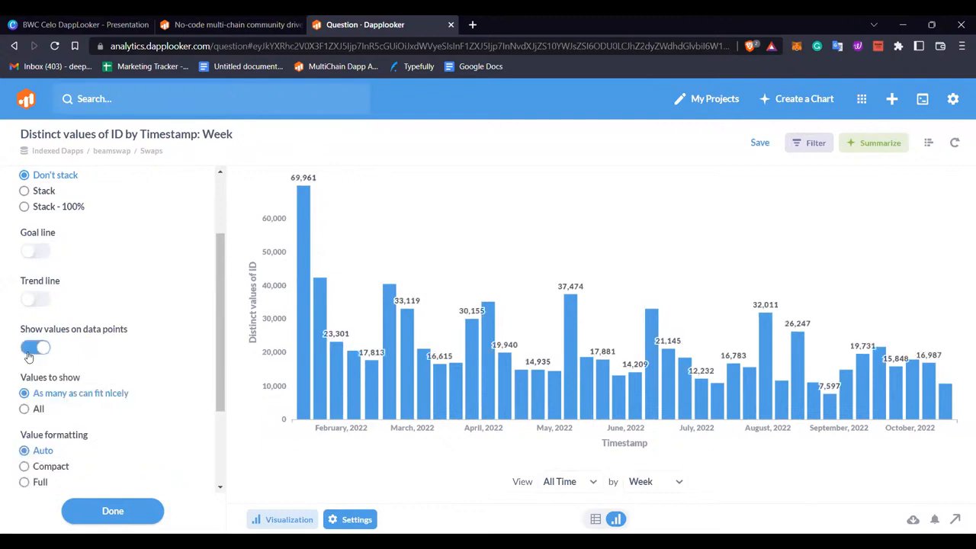
click(40, 413)
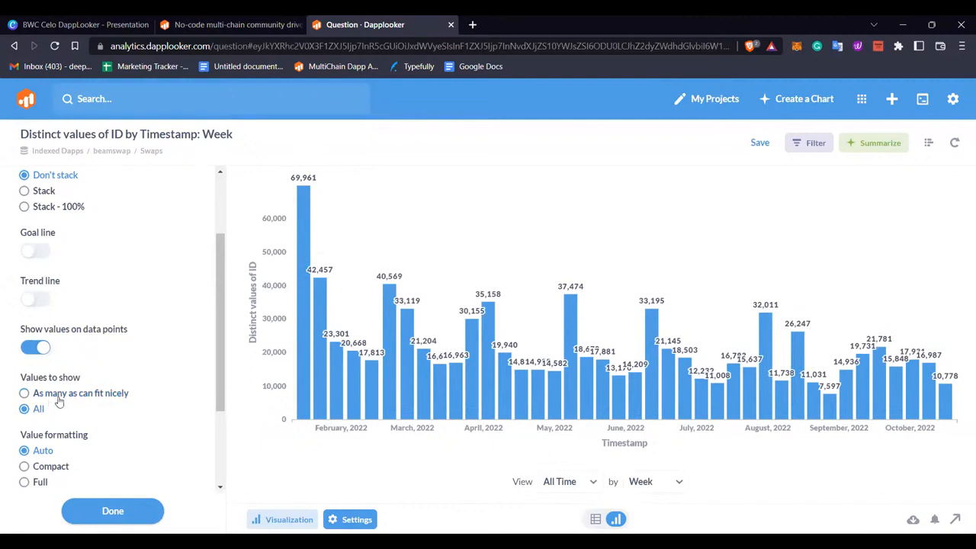
click(42, 351)
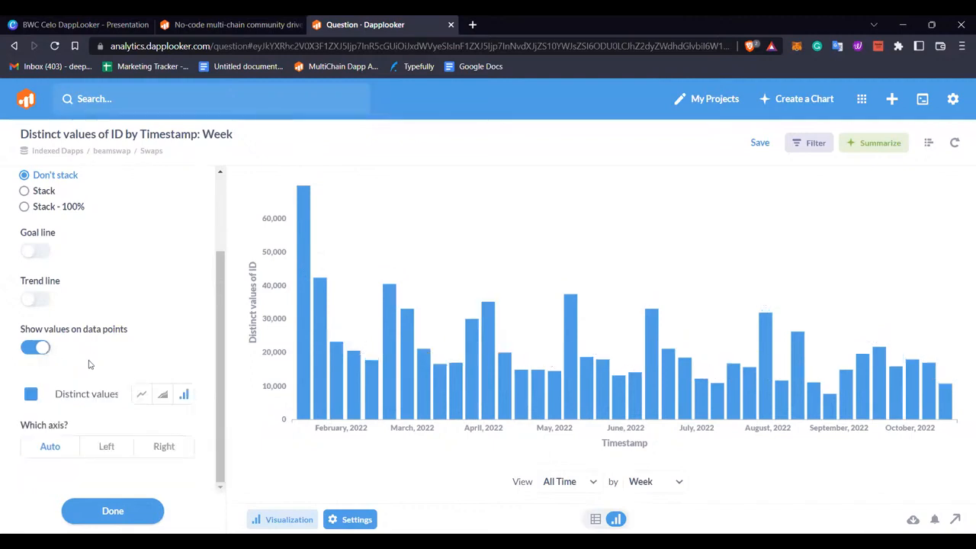
Change the color of the distinct values series to green and close the chart settings
click(30, 397)
click(65, 425)
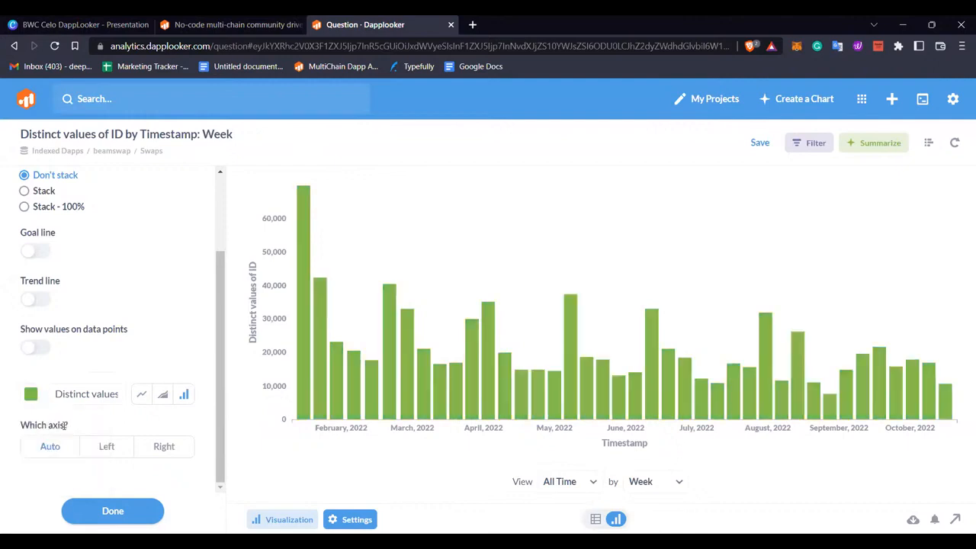
click(136, 512)
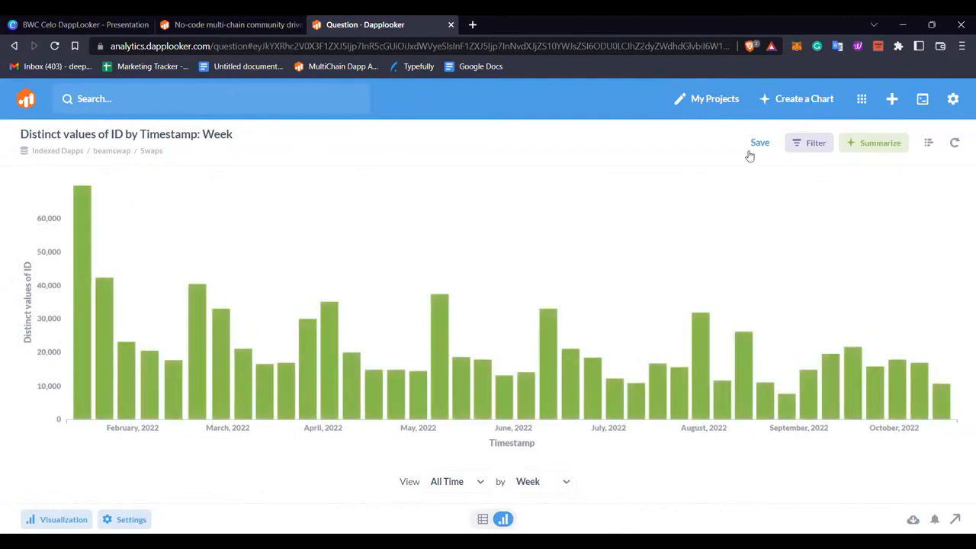
Start saving the chart under the name "BWC Sample Chart BEAMSWAP"
click(749, 151)
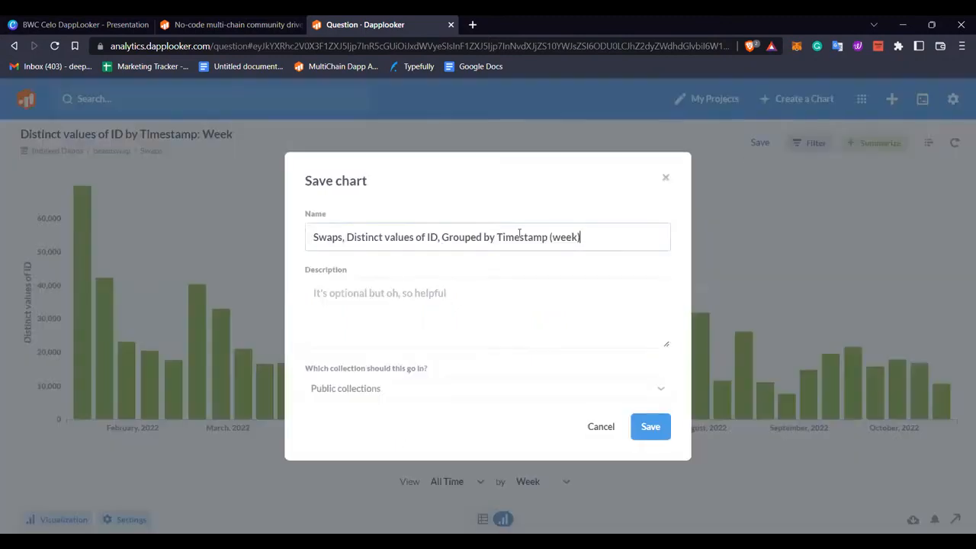
triple_click(582, 230)
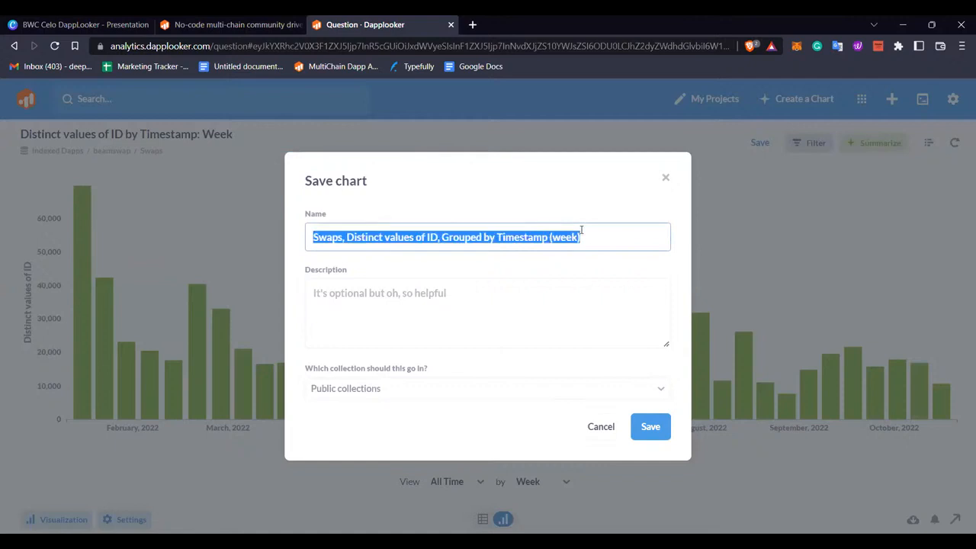
text(BWC Sample CHAr)
key(BackSpace)
key(BackSpace)
key(BackSpace)
text(hart BEaAMSWAP)
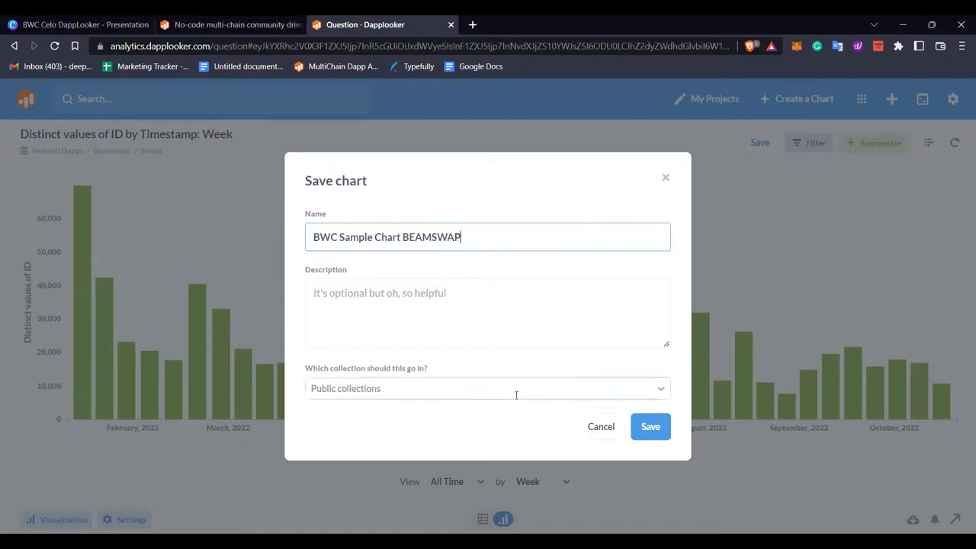
Browse the Celo Network collections as a save location for the chart, and cancel saving
click(365, 388)
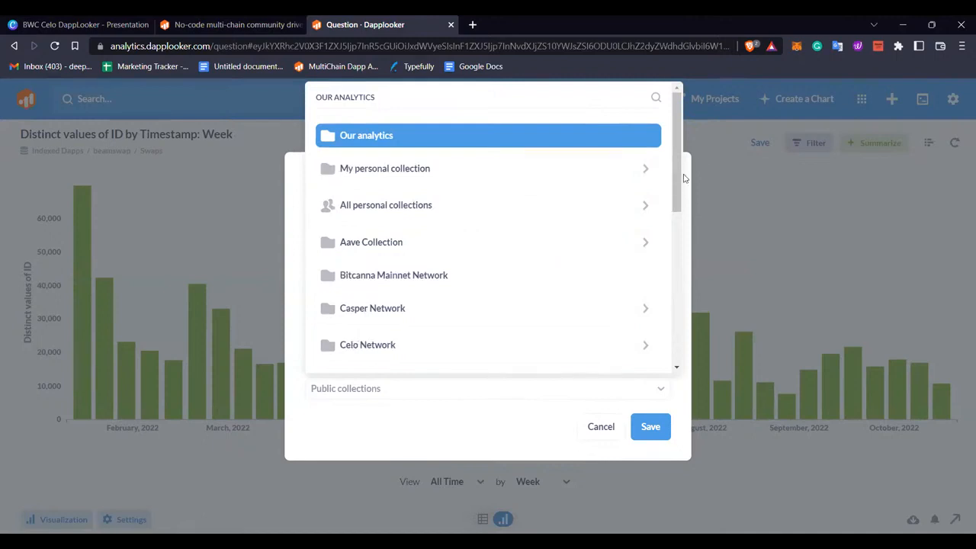
drag(676, 192, 682, 233)
click(644, 235)
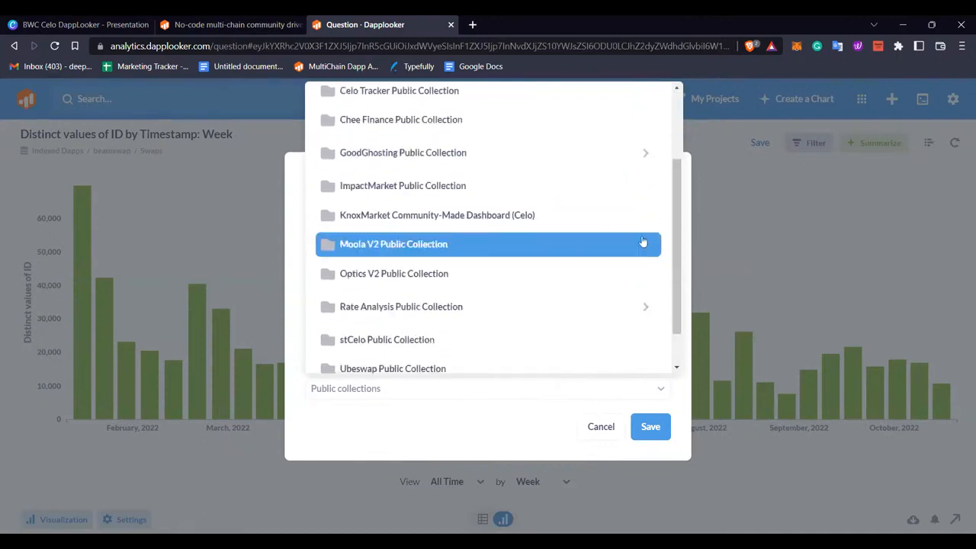
scroll(675, 274, up, 3)
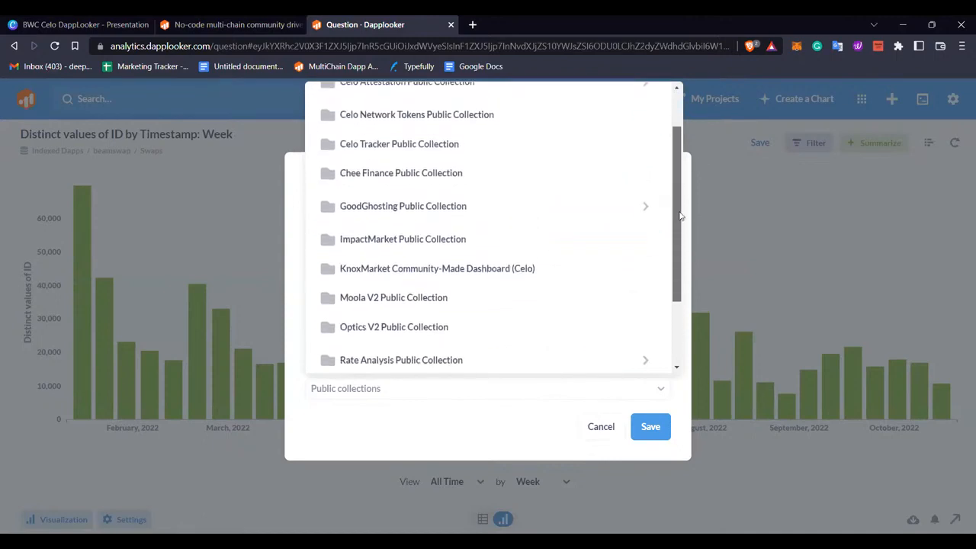
scroll(675, 274, down, 5)
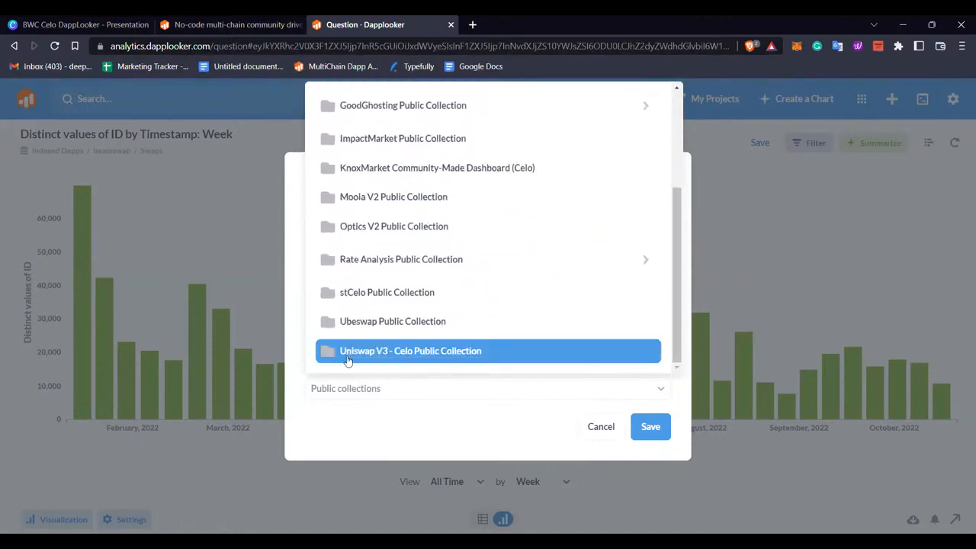
scroll(534, 310, up, 5)
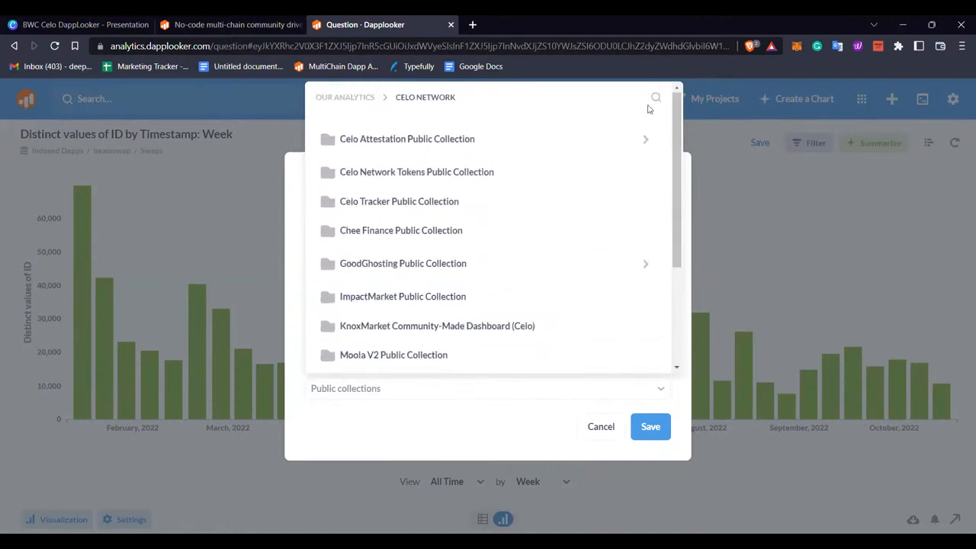
click(601, 437)
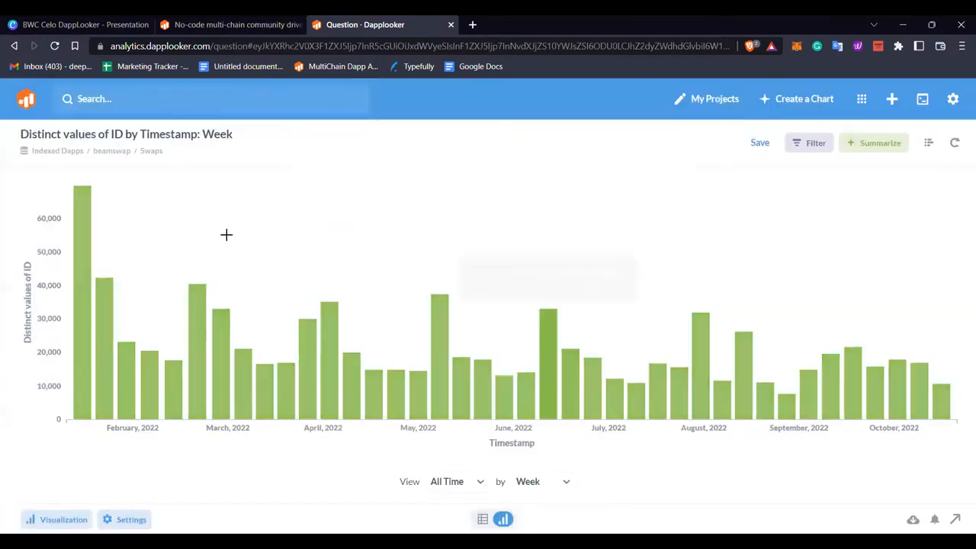
Save the weekly swaps chart under its suggested name in the personal collection, without adding it to a dashboard
click(760, 143)
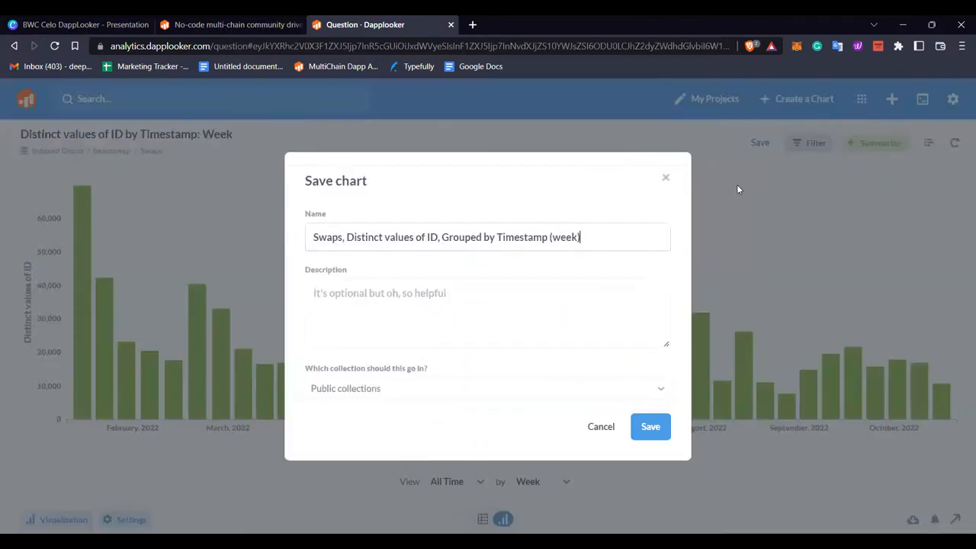
click(649, 392)
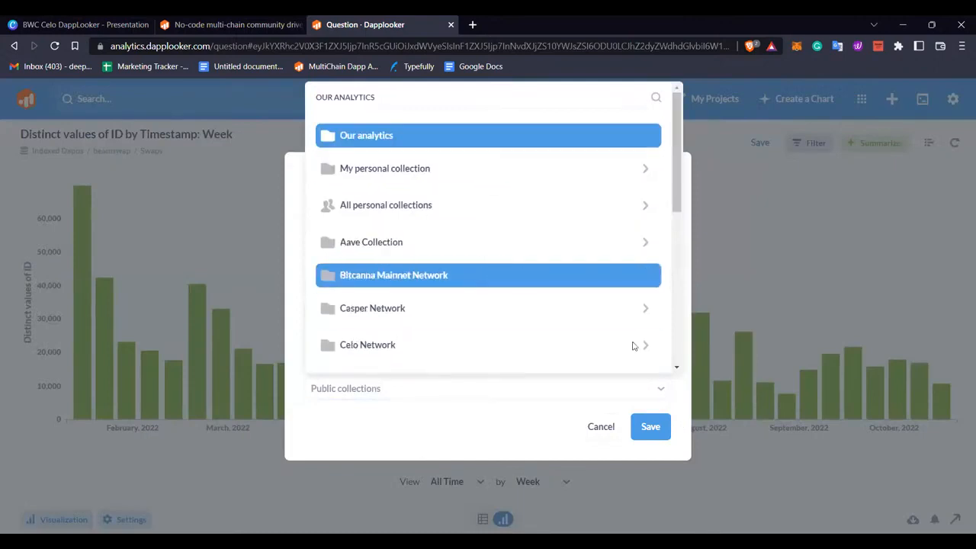
click(448, 171)
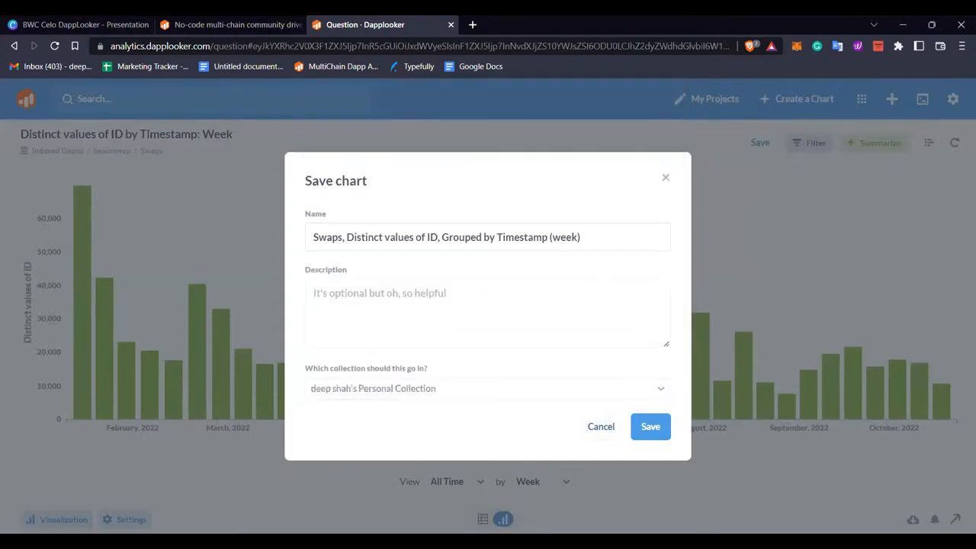
click(651, 427)
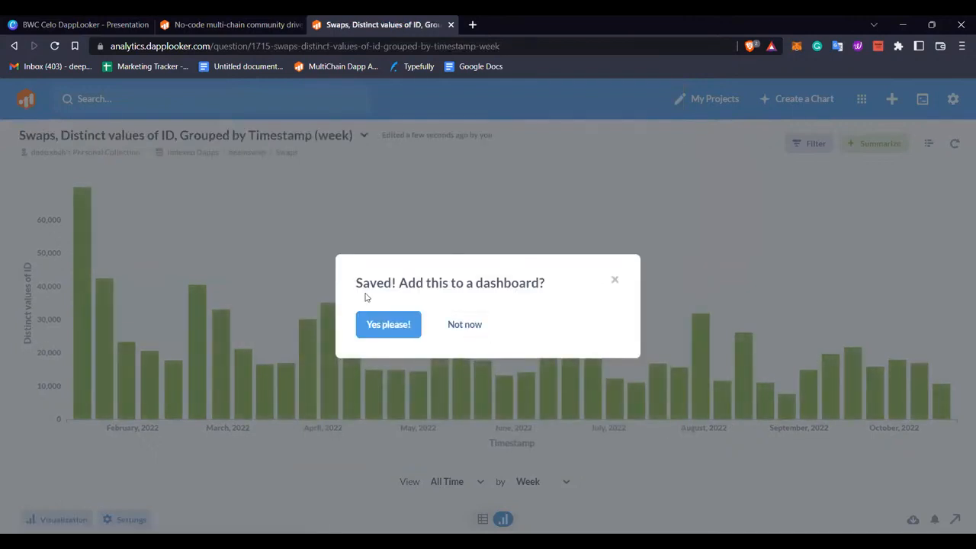
click(467, 327)
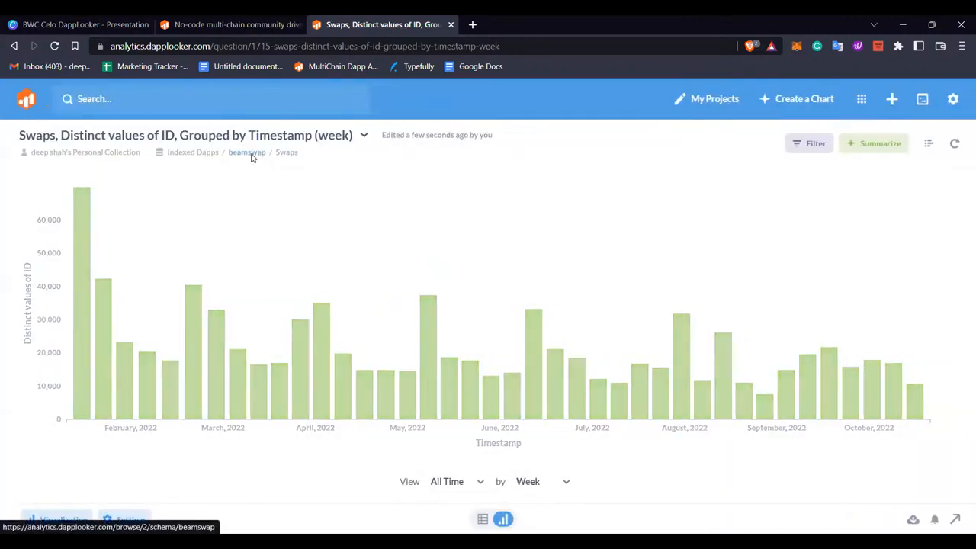
Open beamswap's Pairs table and summarize it by count
click(248, 154)
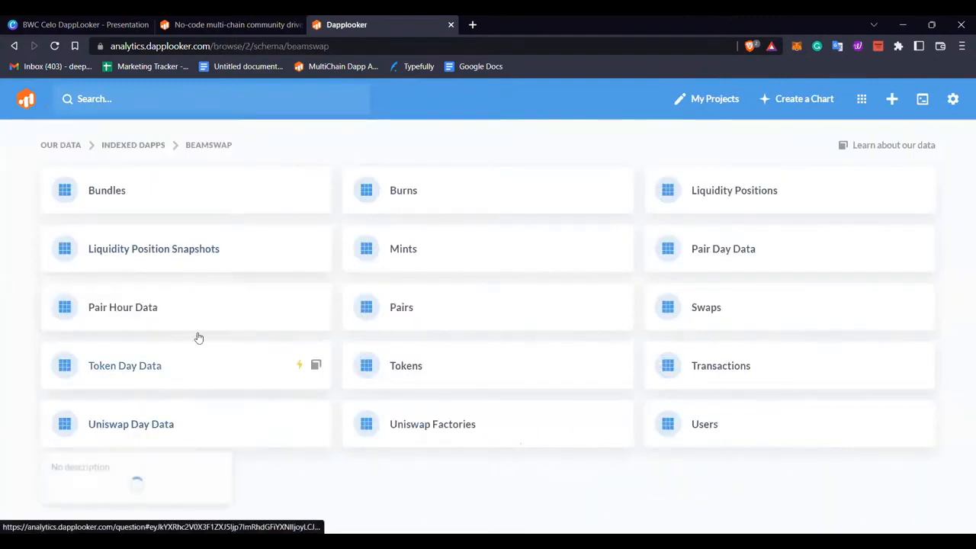
click(389, 307)
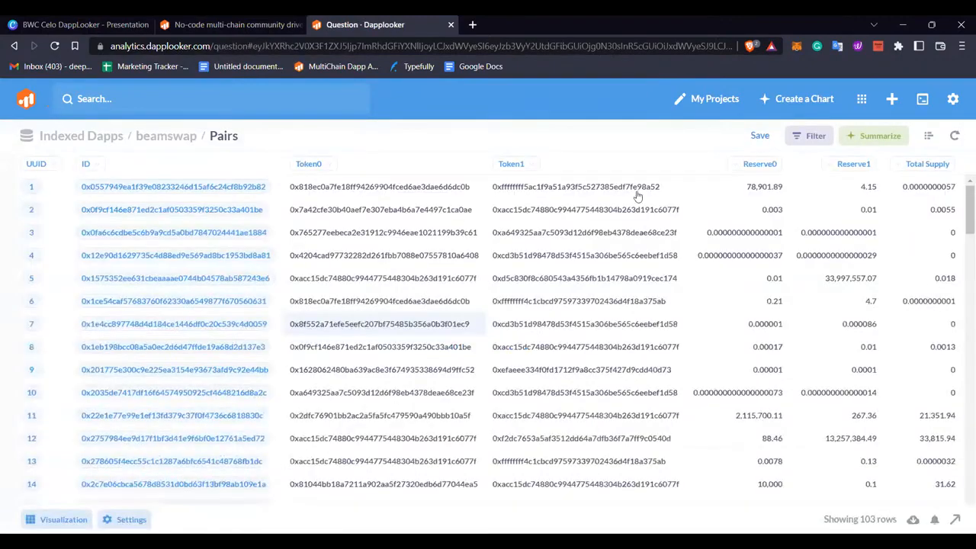
click(873, 136)
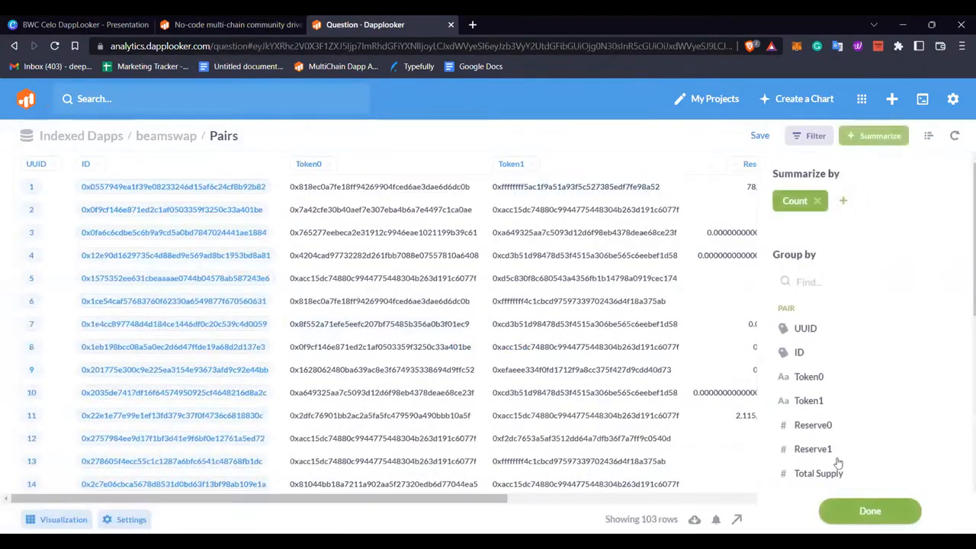
click(863, 511)
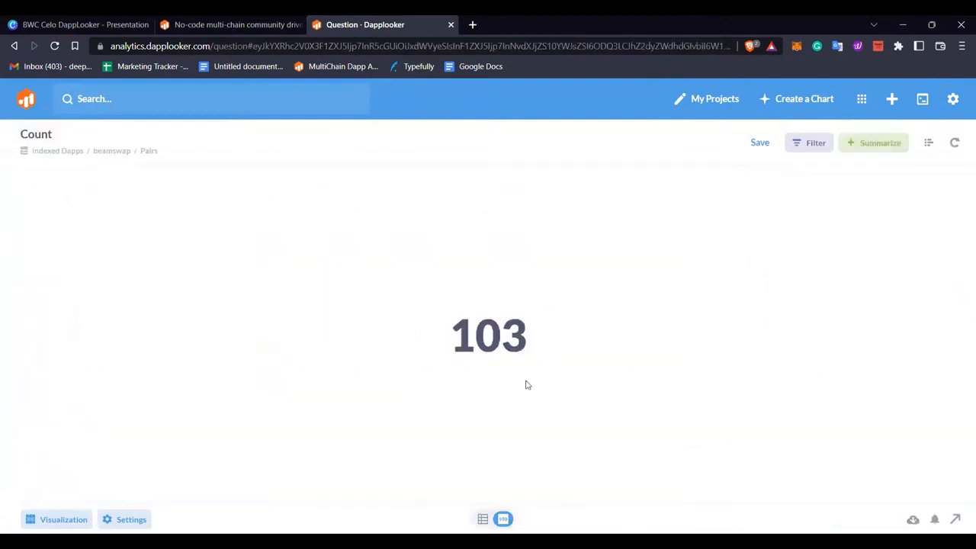
Save the count chart as "Pairs, Count" in the personal collection
click(759, 144)
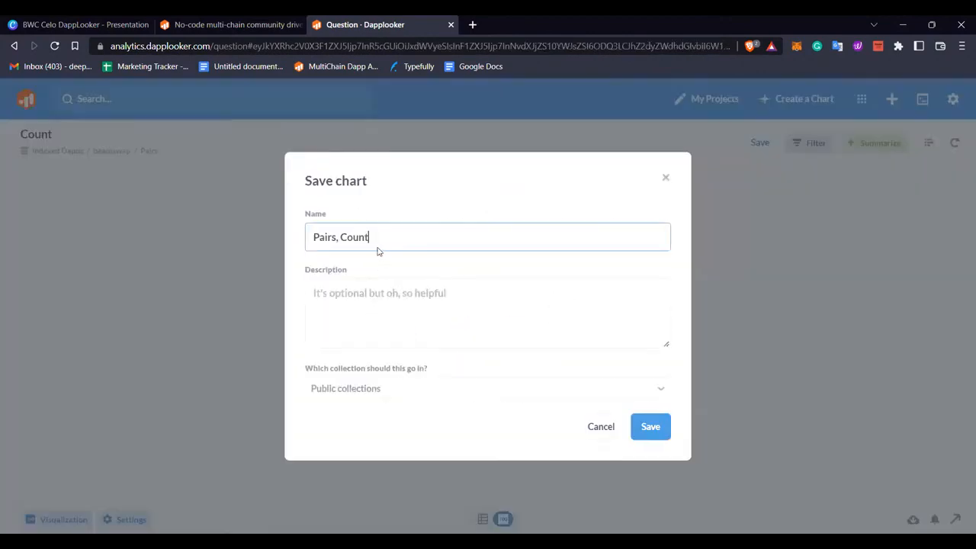
click(431, 390)
click(648, 170)
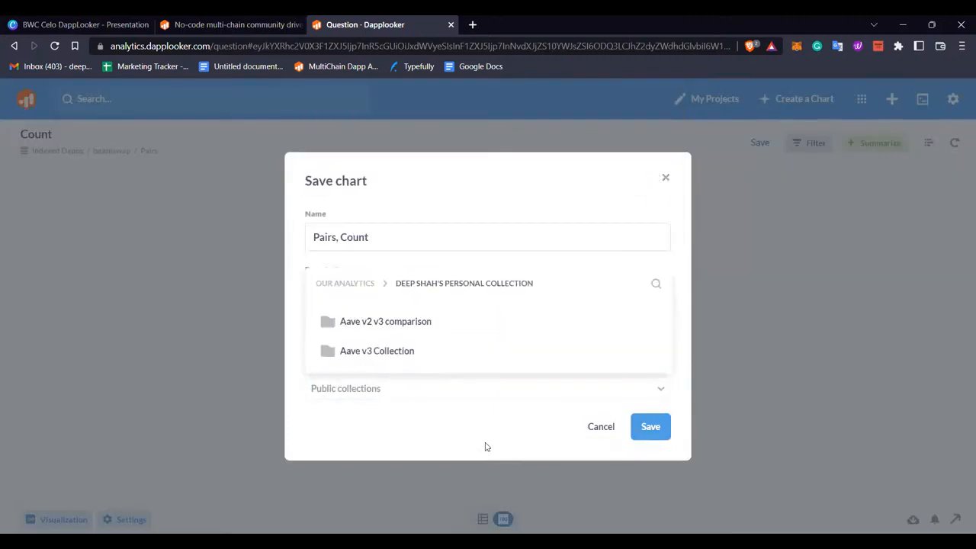
click(444, 240)
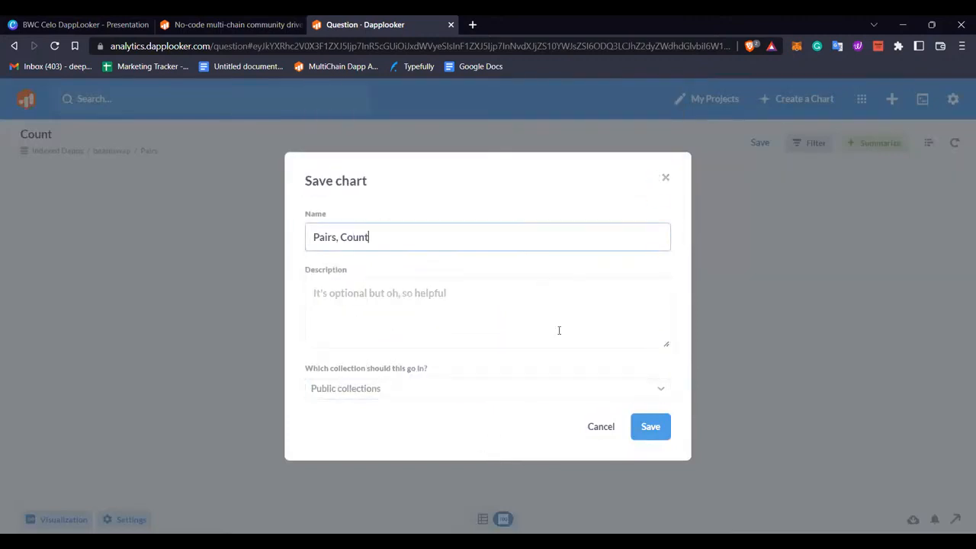
click(540, 382)
click(645, 168)
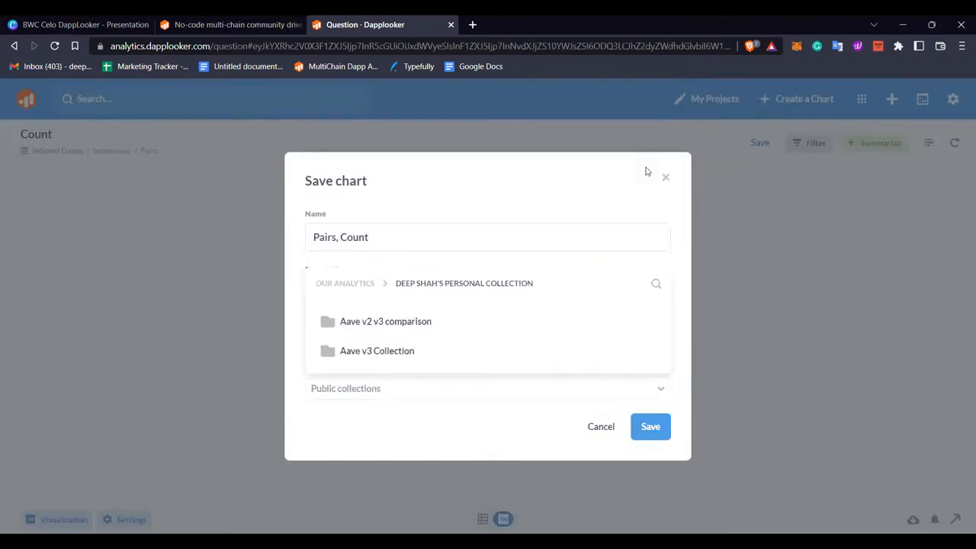
click(401, 410)
click(407, 392)
click(503, 179)
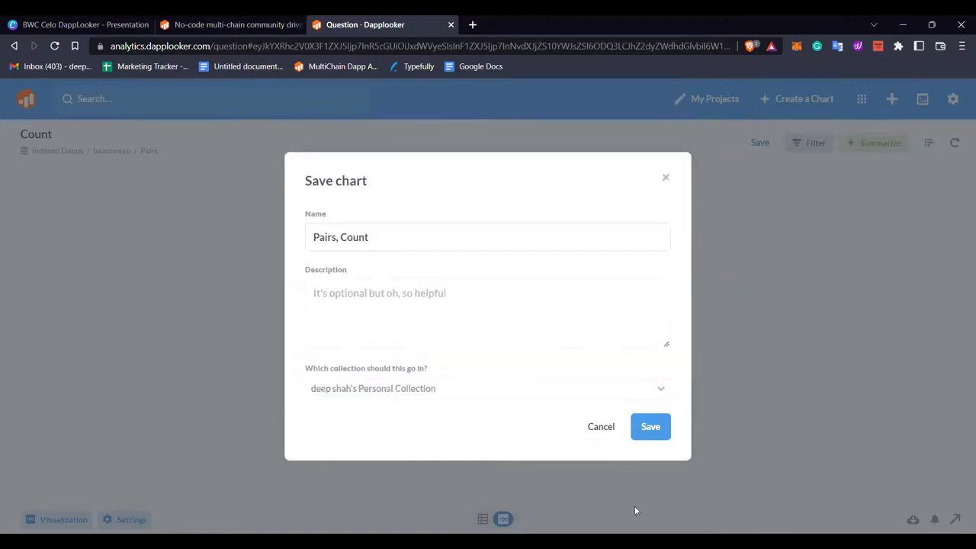
click(639, 437)
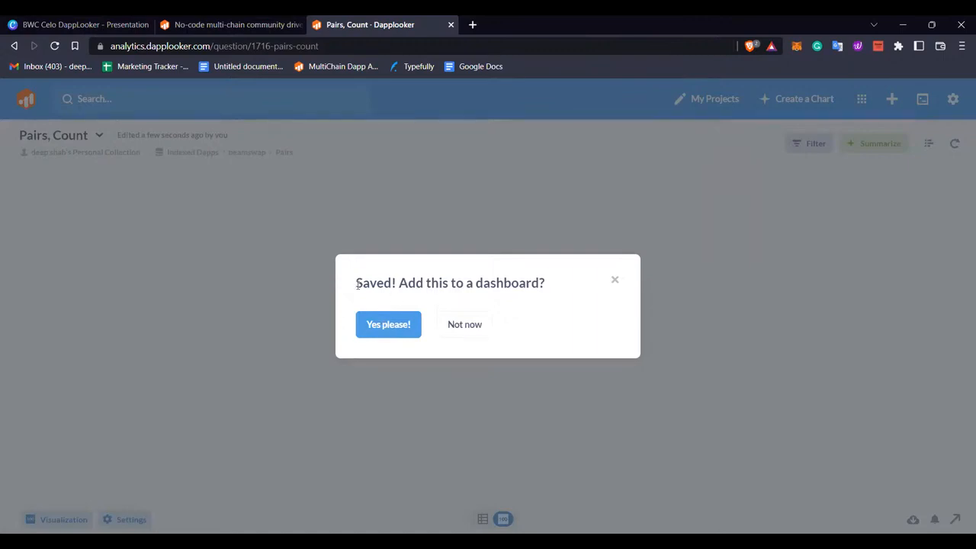
Add the Pairs, Count chart to a new dashboard named "Beamswap Dashboard", created in the personal collection
click(387, 332)
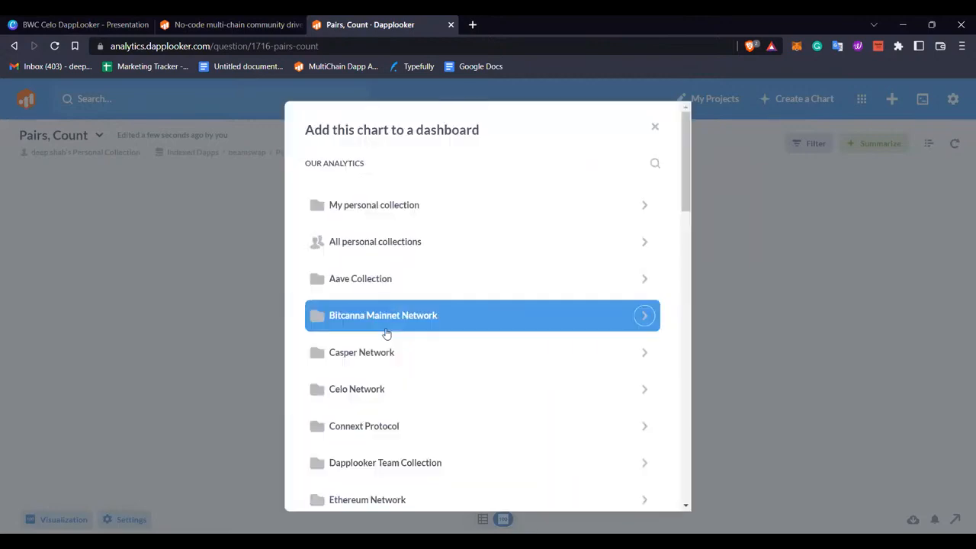
click(472, 217)
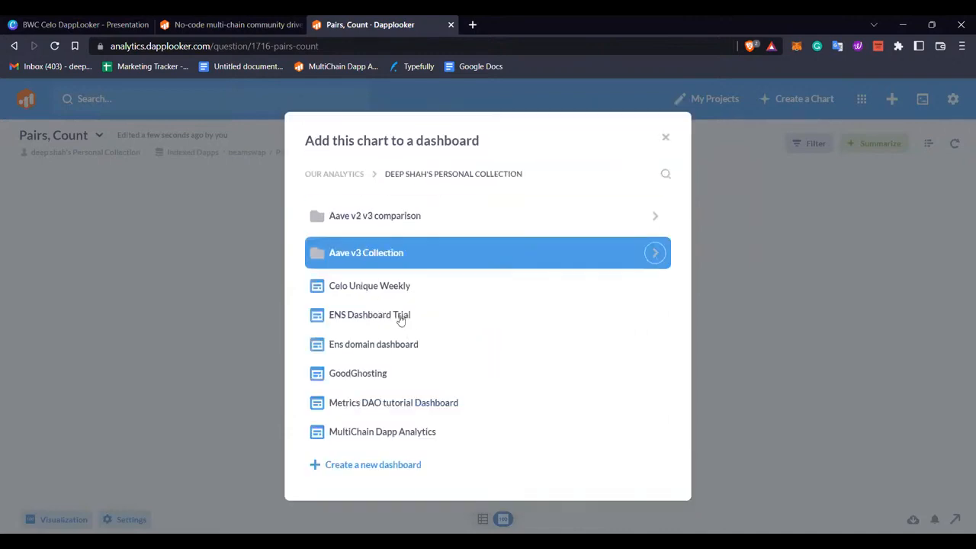
click(381, 466)
click(448, 242)
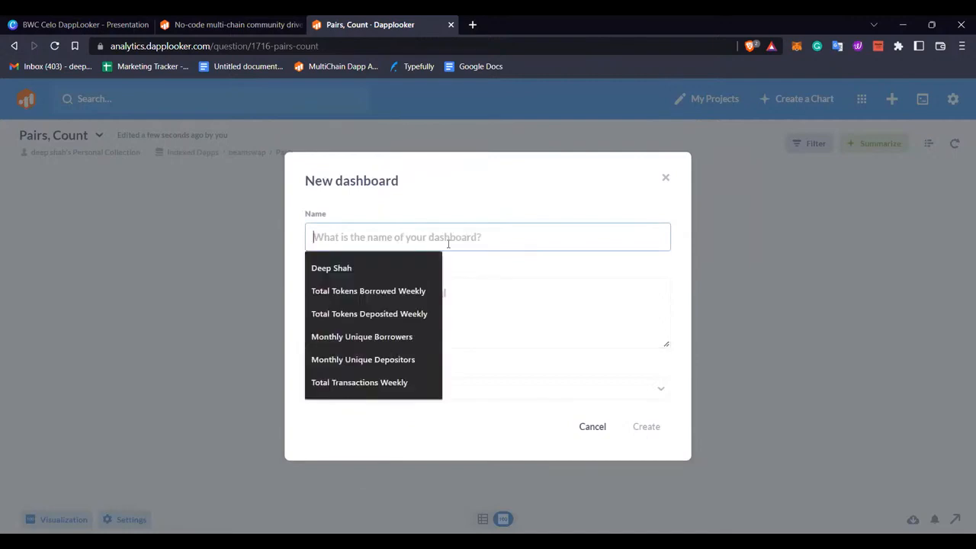
text(Beamswap Dashboard)
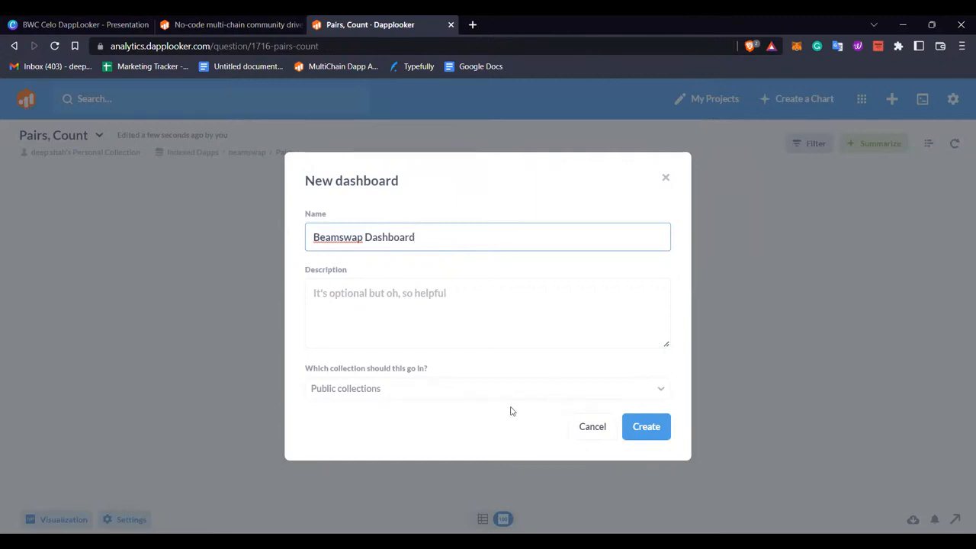
click(384, 390)
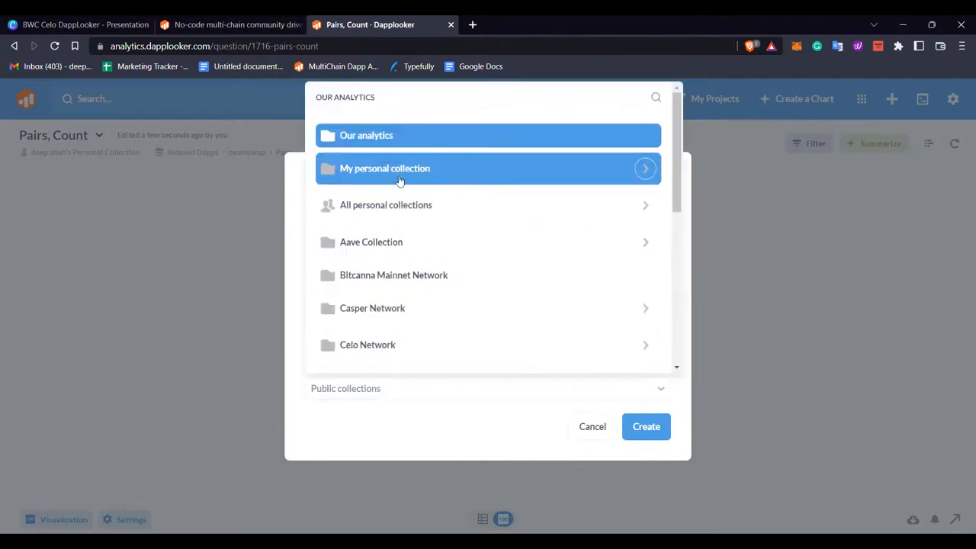
click(399, 166)
click(637, 424)
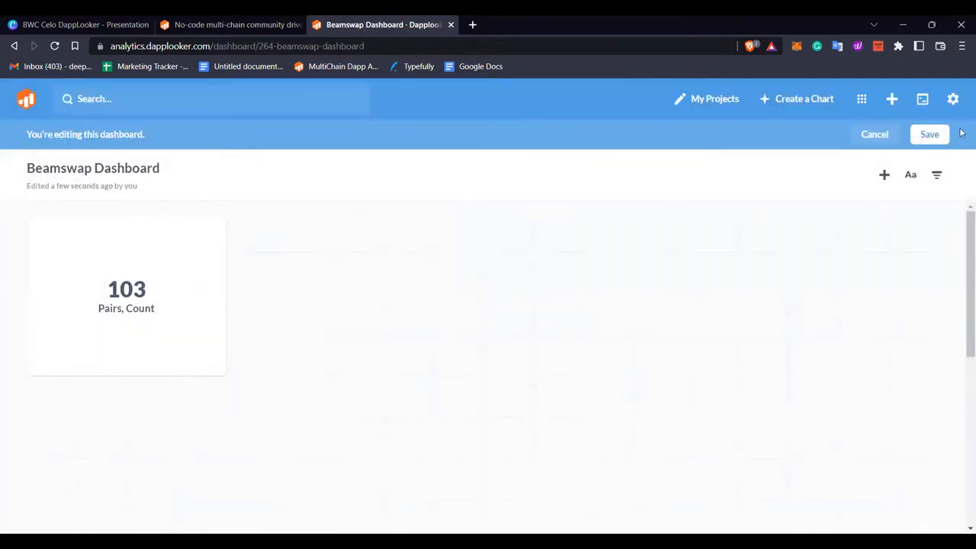
Add the weekly Swaps distinct IDs chart from the personal collection to the Beamswap Dashboard
click(884, 177)
click(787, 258)
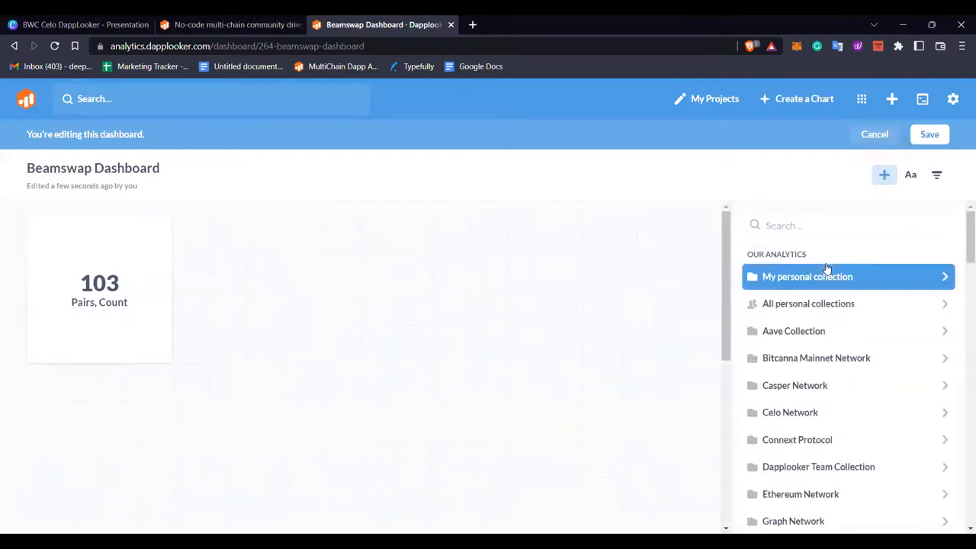
scroll(849, 428, down, 6)
scroll(854, 424, down, 2)
scroll(860, 417, up, 7)
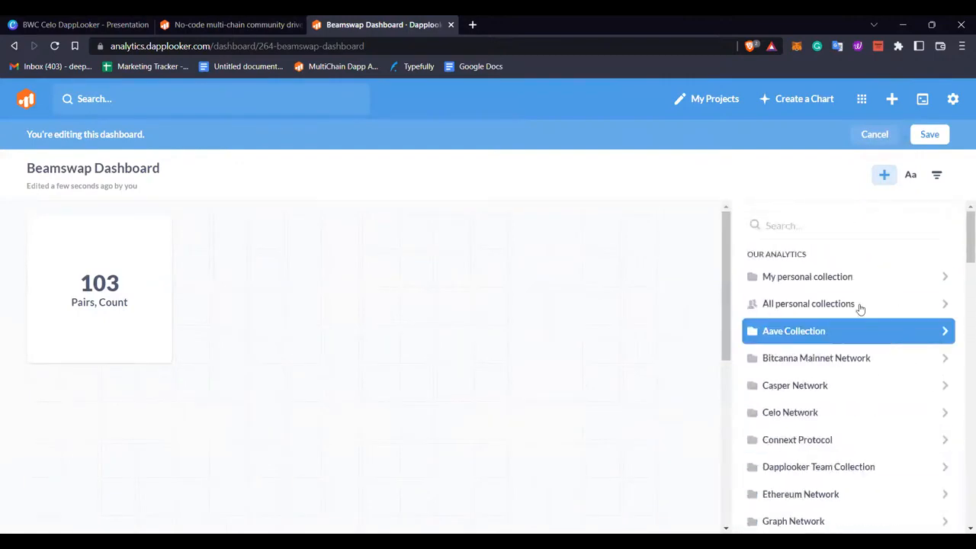
scroll(854, 404, down, 3)
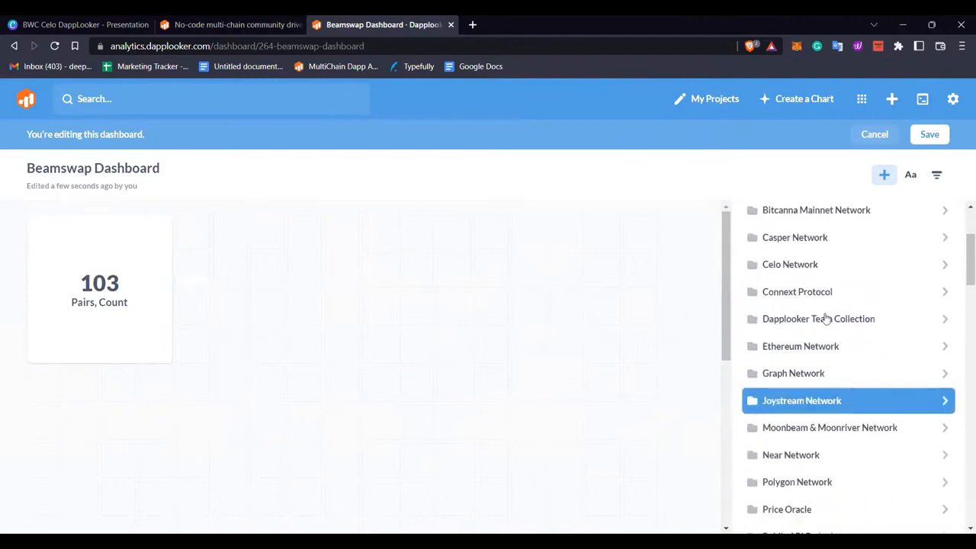
scroll(839, 305, up, 3)
click(866, 282)
scroll(809, 305, down, 2)
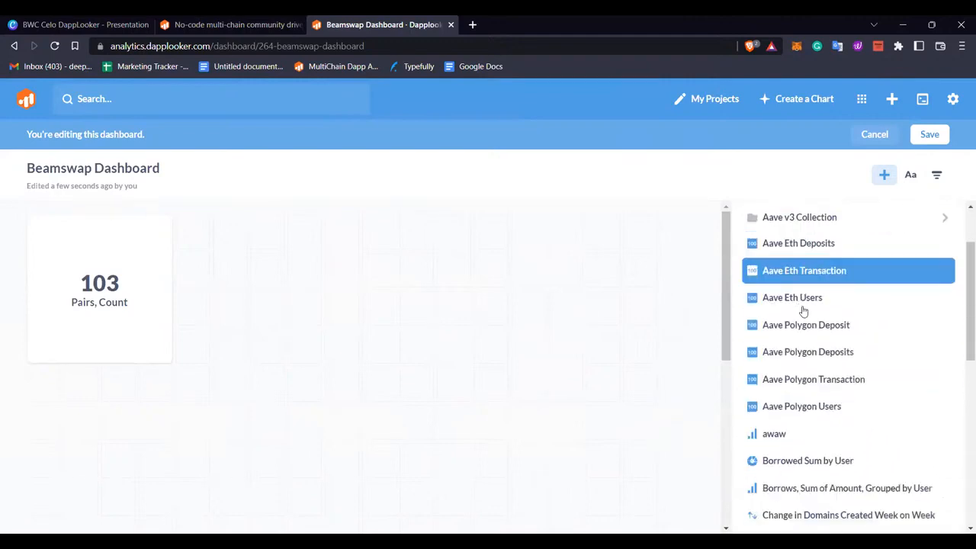
scroll(856, 335, up, 2)
scroll(826, 401, down, 10)
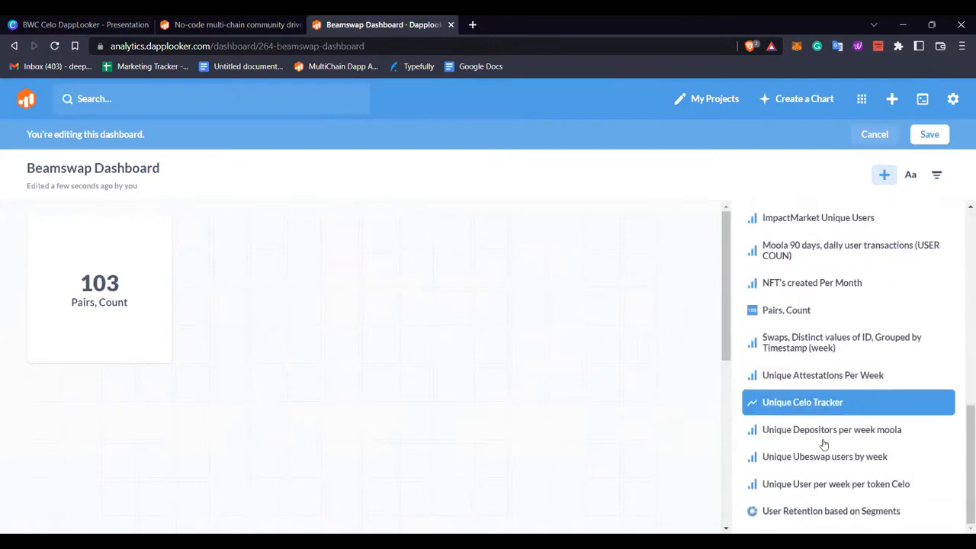
scroll(831, 377, up, 2)
scroll(847, 372, up, 2)
scroll(805, 359, down, 2)
scroll(812, 368, up, 2)
scroll(839, 427, up, 5)
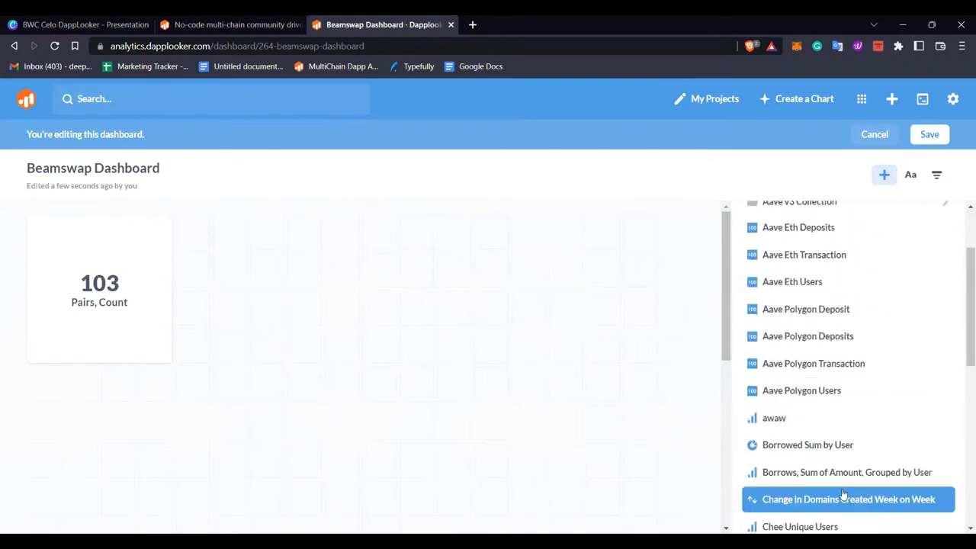
scroll(876, 432, down, 15)
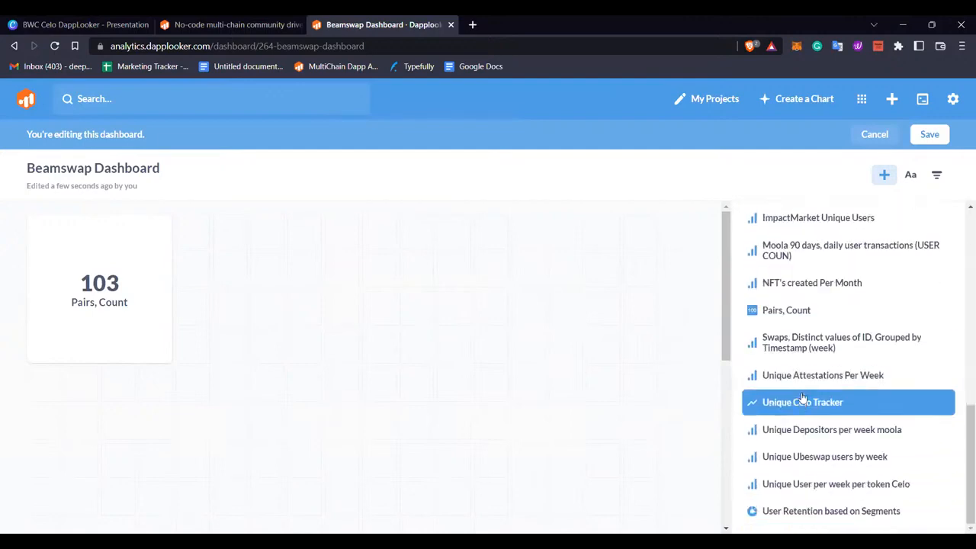
click(814, 347)
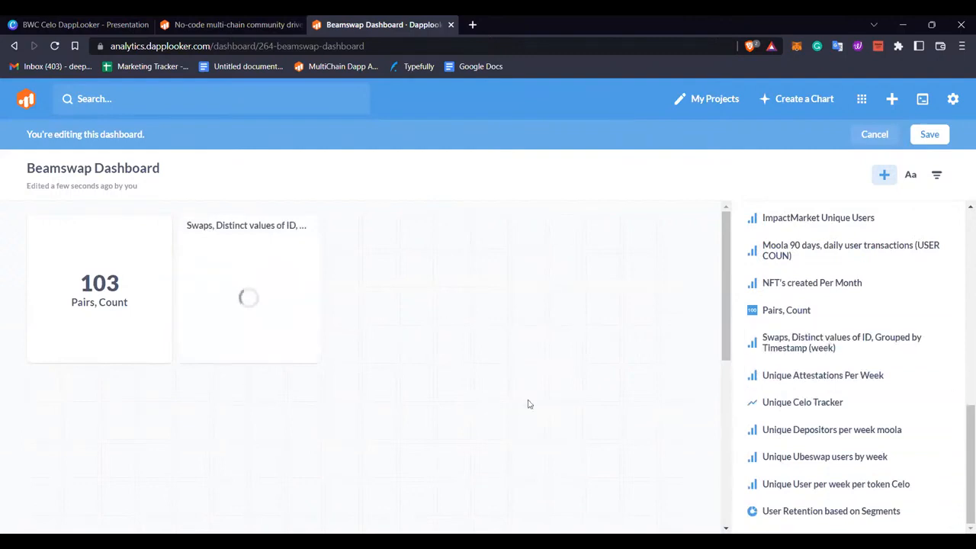
Search all analytics for "beamswap" and add the "BEAMSWAP - Tokens with most ALLTIME USD volume" chart to the dashboard
scroll(747, 358, up, 15)
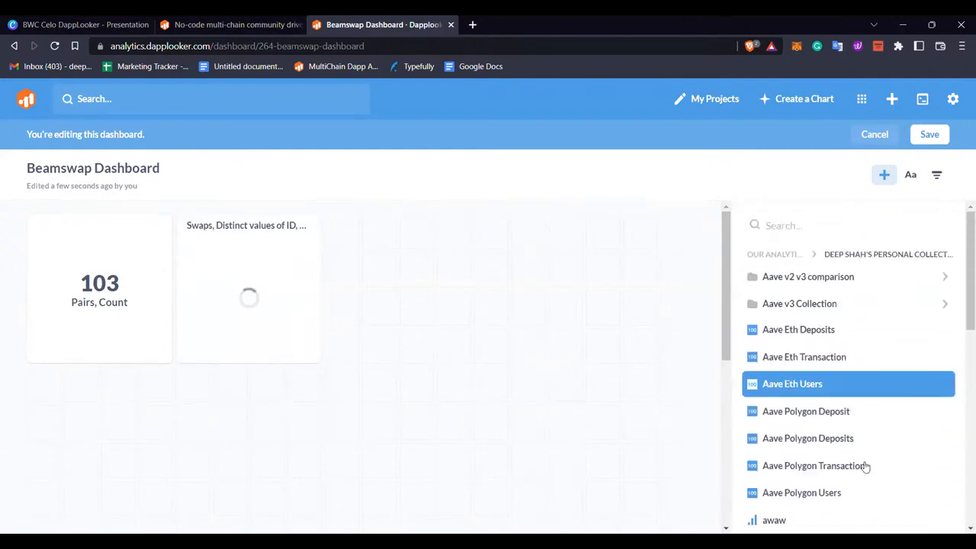
click(763, 254)
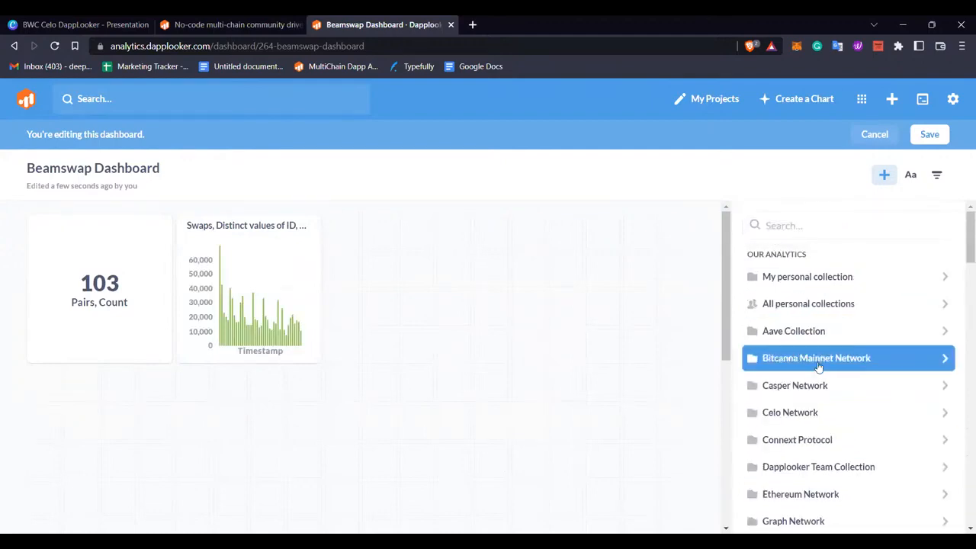
scroll(843, 379, down, 2)
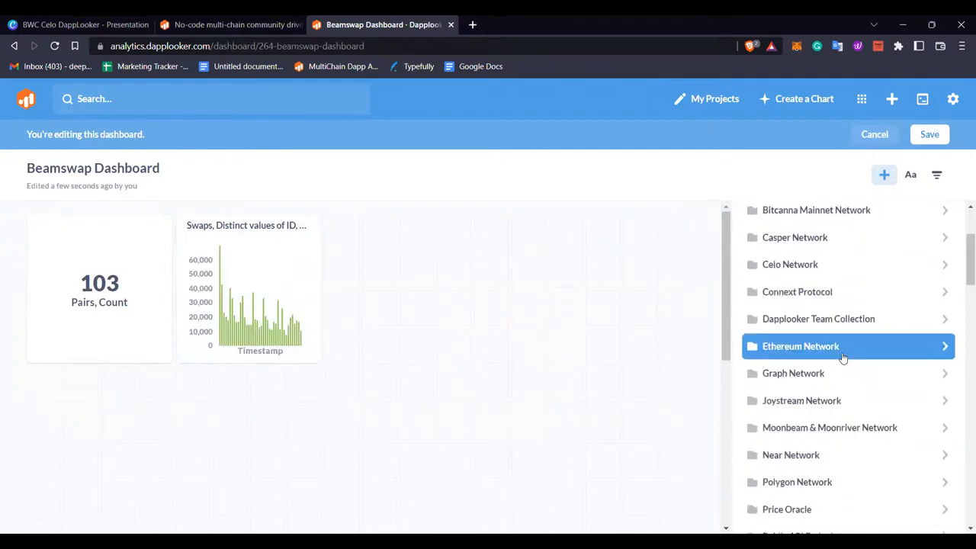
scroll(839, 362, down, 6)
scroll(835, 379, down, 1)
scroll(839, 379, up, 4)
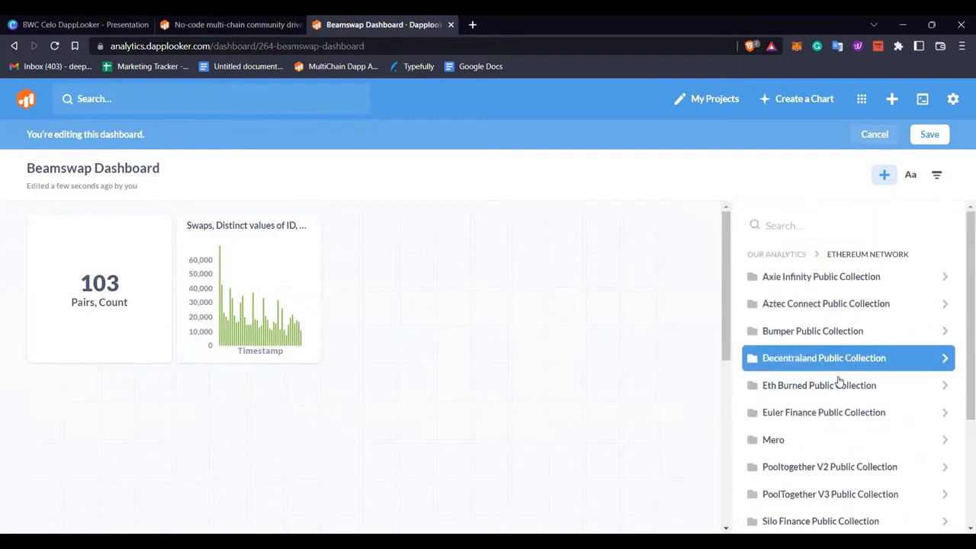
click(807, 227)
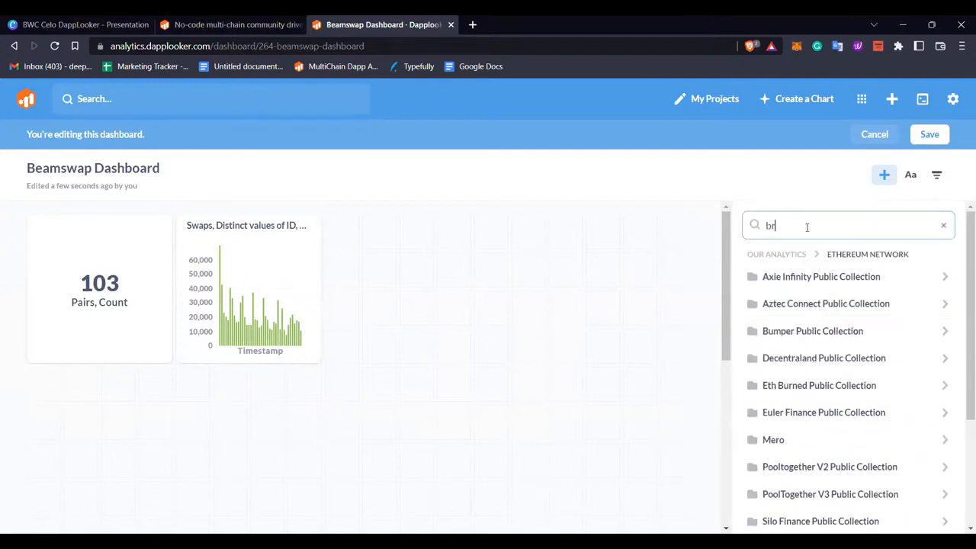
text(beamswap)
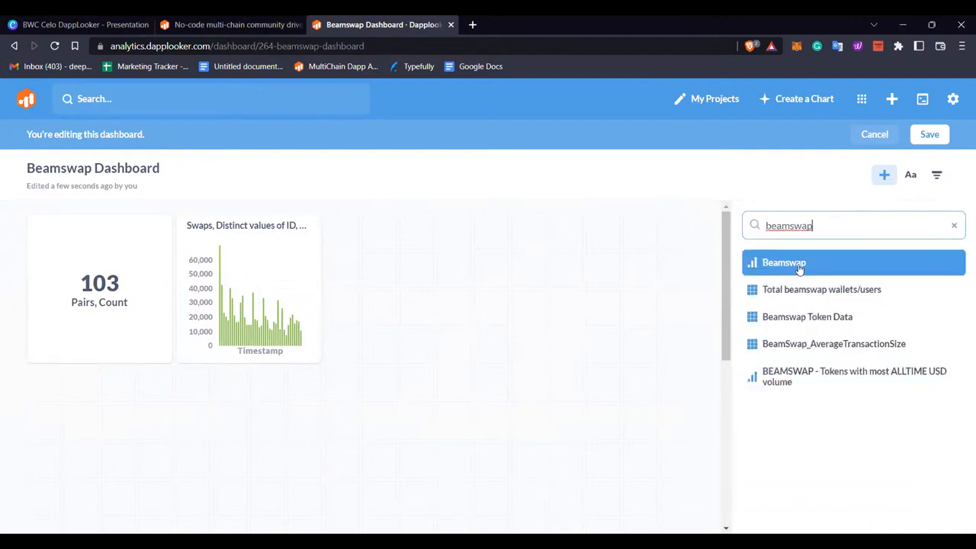
click(822, 374)
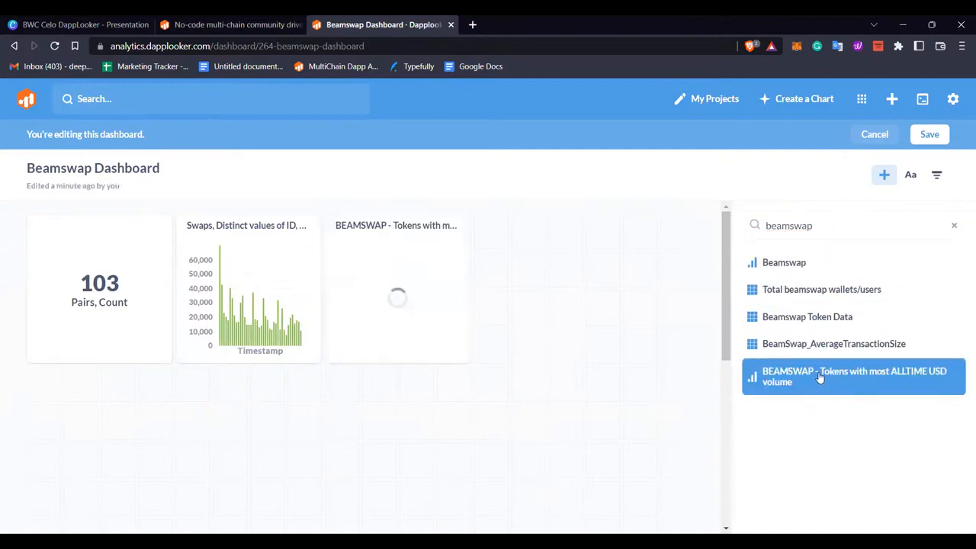
Move the weekly Swaps chart to the start of the dashboard's first row and enlarge it to the full width
drag(405, 321, 131, 441)
drag(111, 305, 573, 340)
drag(199, 296, 46, 282)
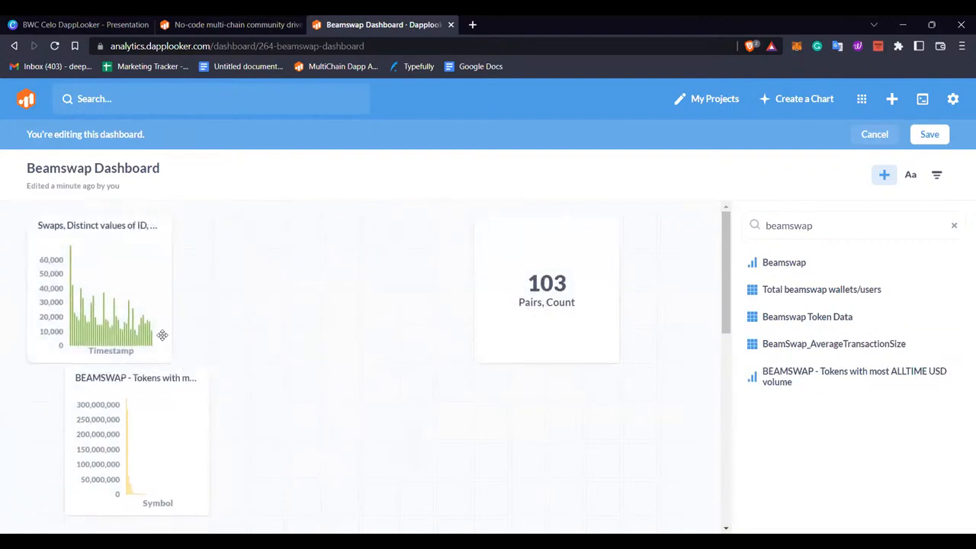
drag(454, 373, 723, 383)
Place the Pairs, Count card and the token volume chart side by side below the Swaps chart, widened to fill the row
scroll(484, 336, down, 2)
drag(134, 378, 114, 328)
drag(173, 404, 284, 404)
drag(498, 372, 367, 377)
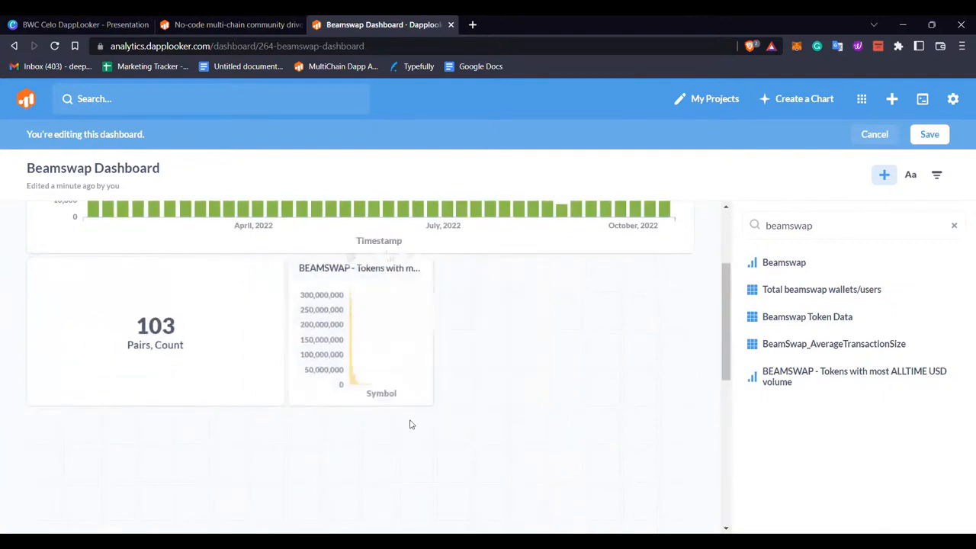
drag(424, 404, 703, 401)
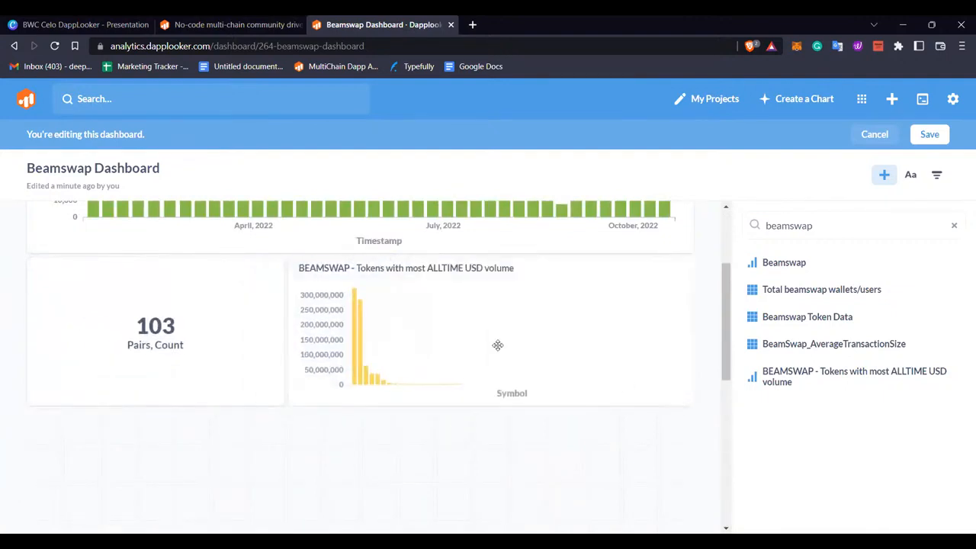
Add a text box to the dashboard reading "Beamswap Swap Data"
scroll(569, 336, up, 2)
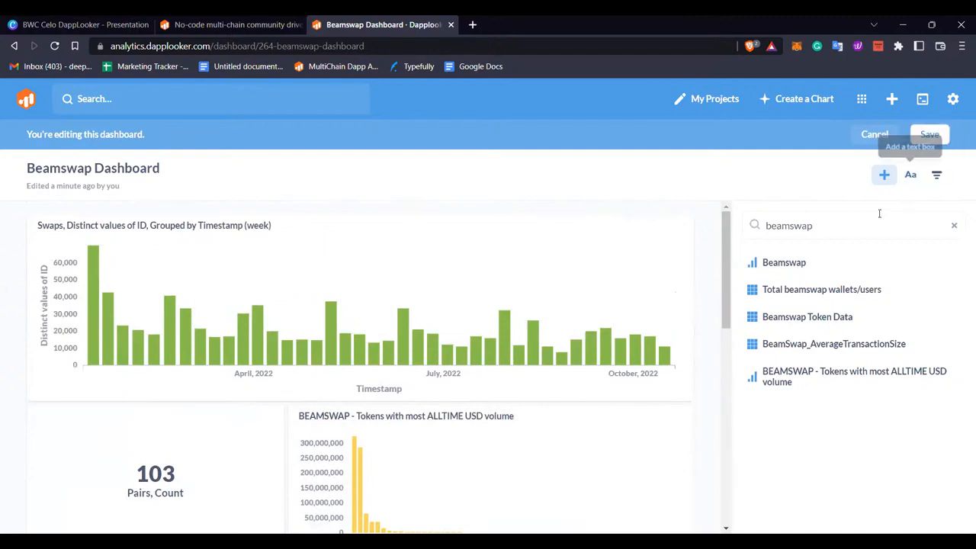
click(910, 175)
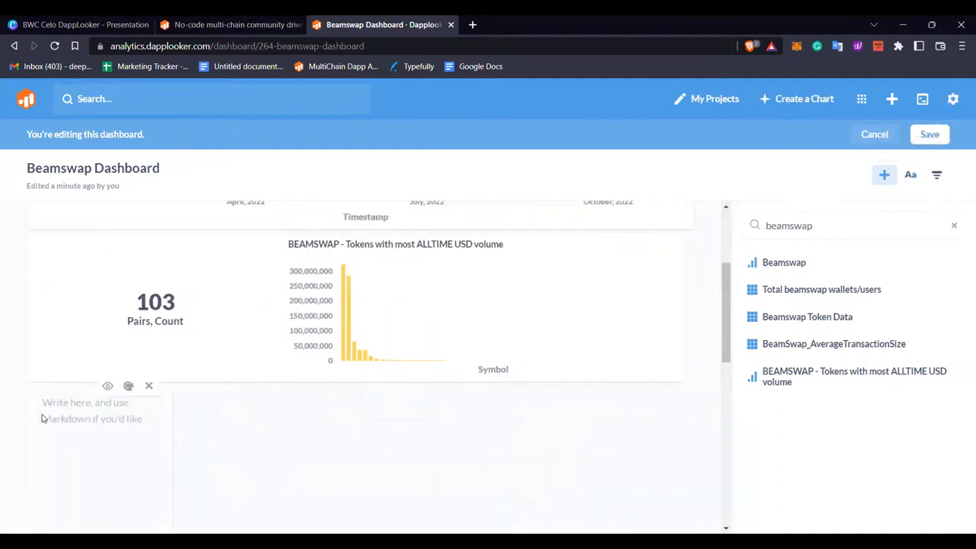
click(125, 419)
text(Beamswap Swap Data)
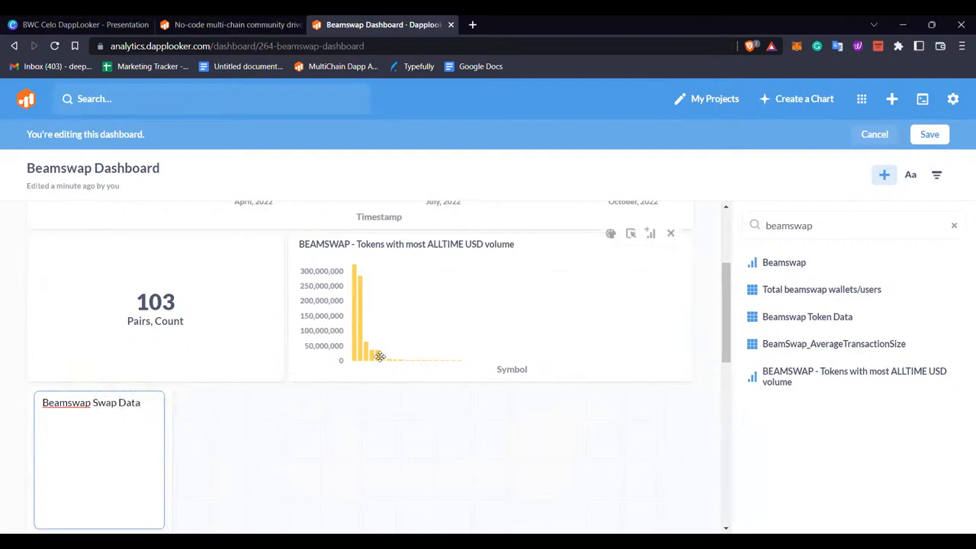
scroll(178, 353, up, 3)
scroll(194, 311, down, 3)
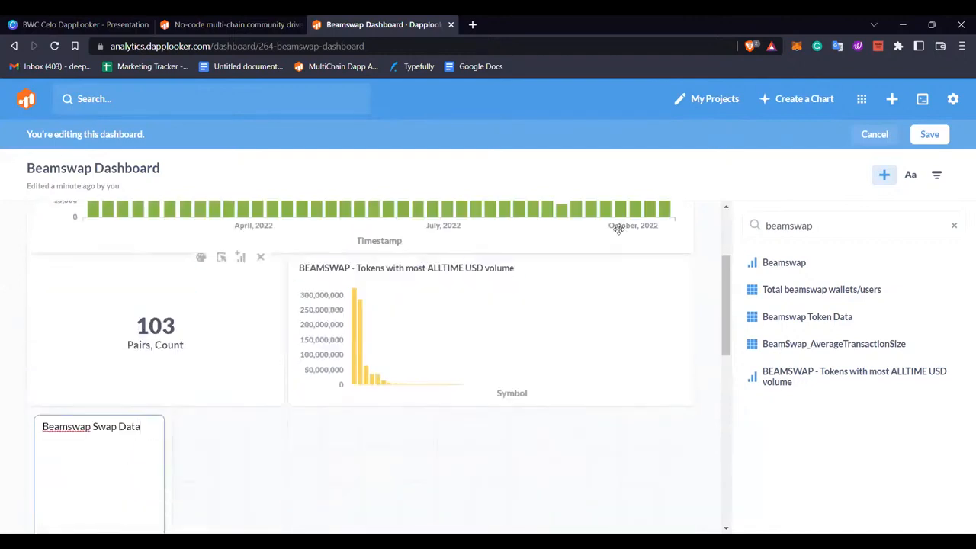
scroll(162, 444, up, 1)
scroll(174, 453, down, 3)
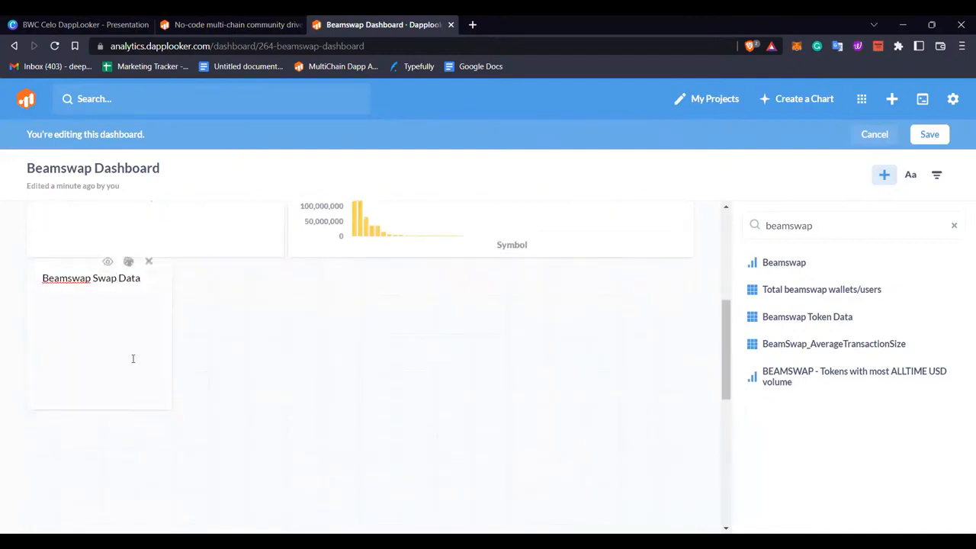
Resize the text box into a full-width heading strip above the weekly Swaps chart and save the dashboard
drag(133, 359, 342, 300)
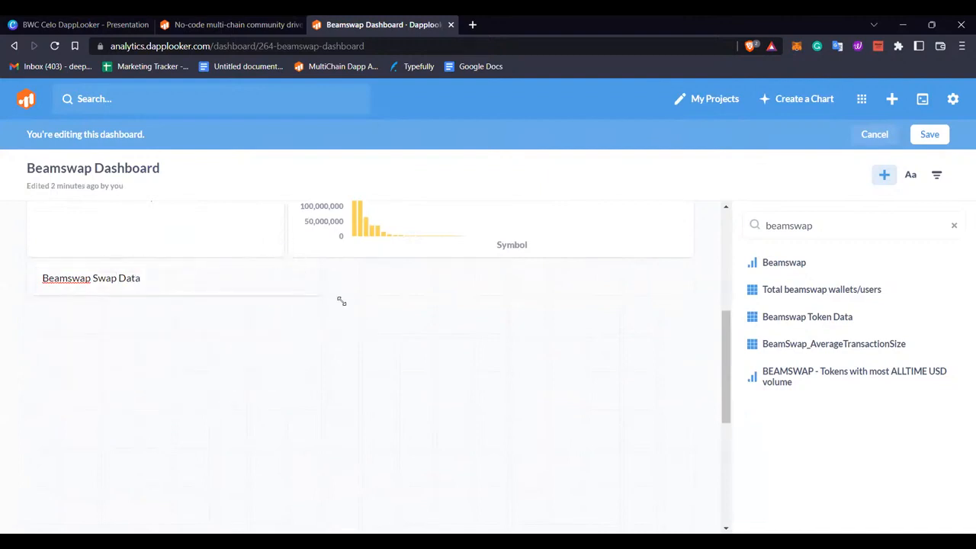
drag(314, 262, 542, 358)
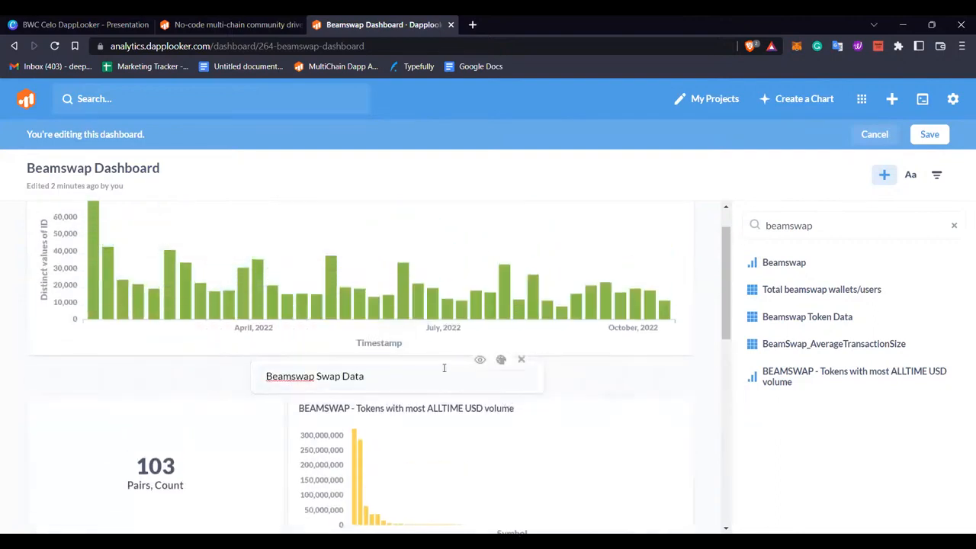
drag(433, 361, 649, 275)
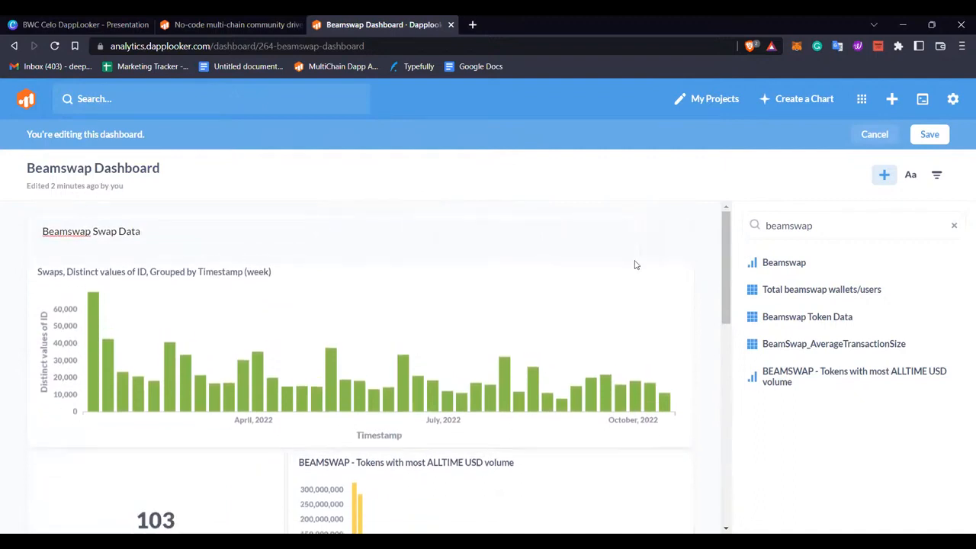
click(179, 235)
click(924, 135)
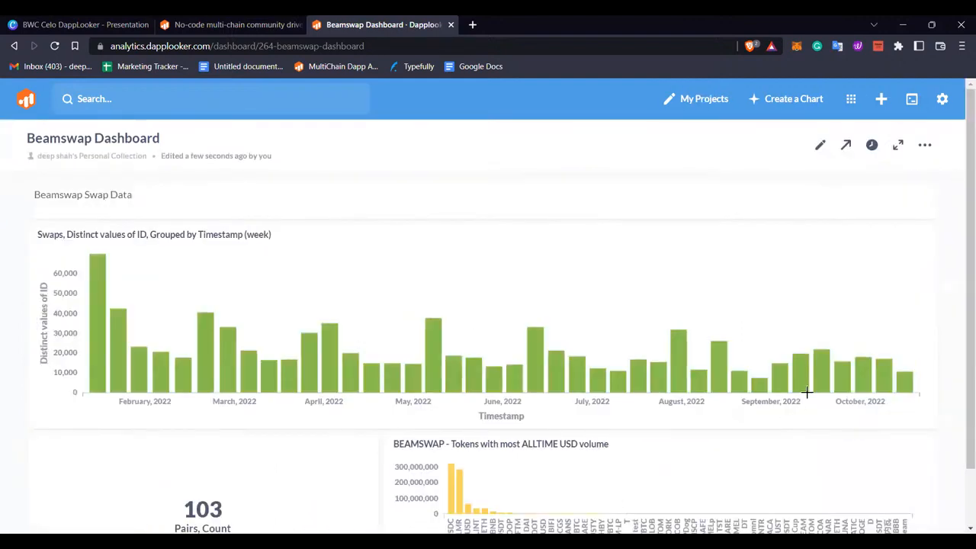
Enable public sharing for the Beamswap Dashboard in its sharing and embedding settings, then return to the dashboard
click(848, 146)
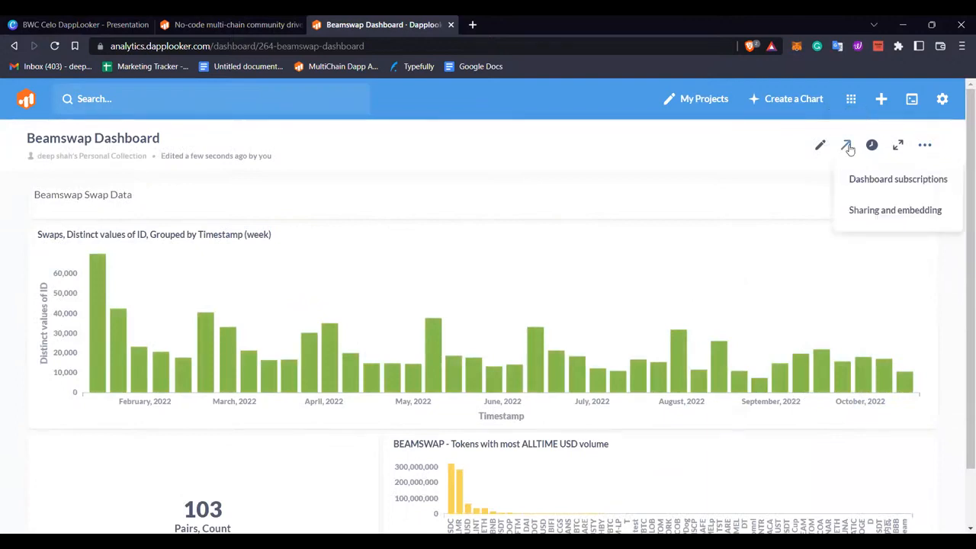
click(904, 223)
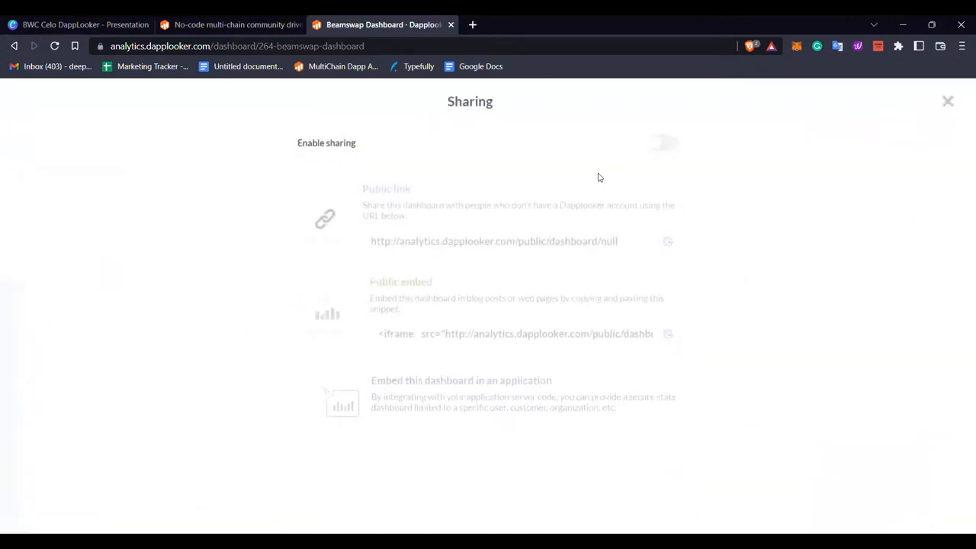
click(664, 144)
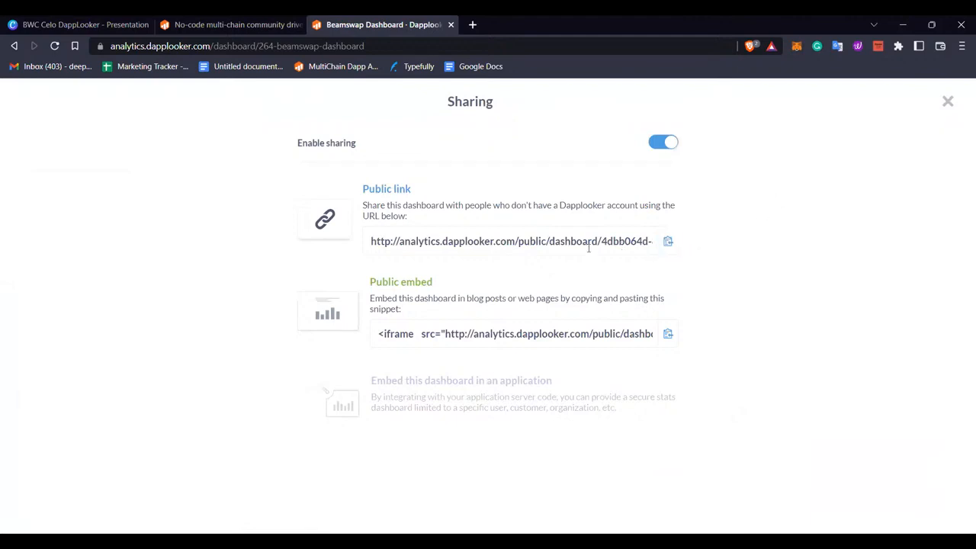
click(949, 103)
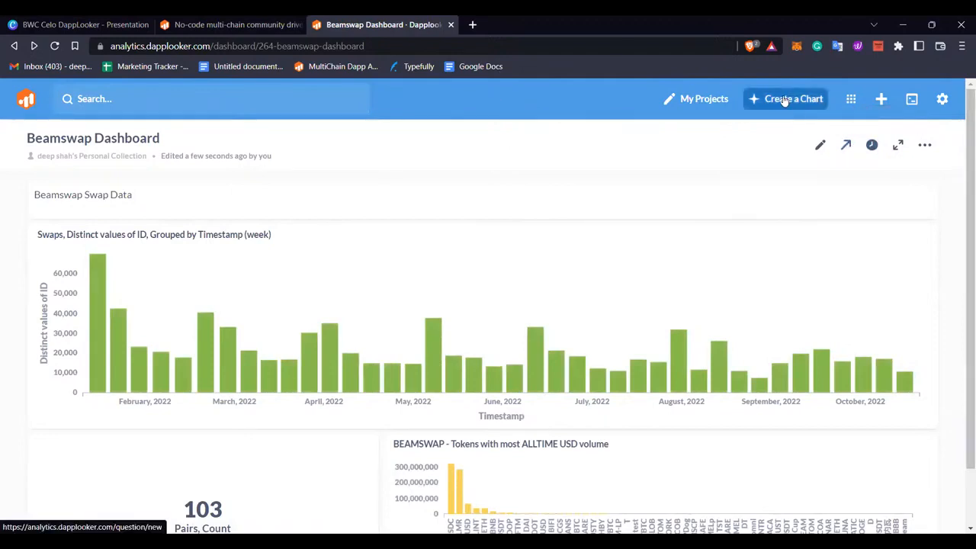
Browse the Indexed Dapps data and look through the available project datasets
click(851, 98)
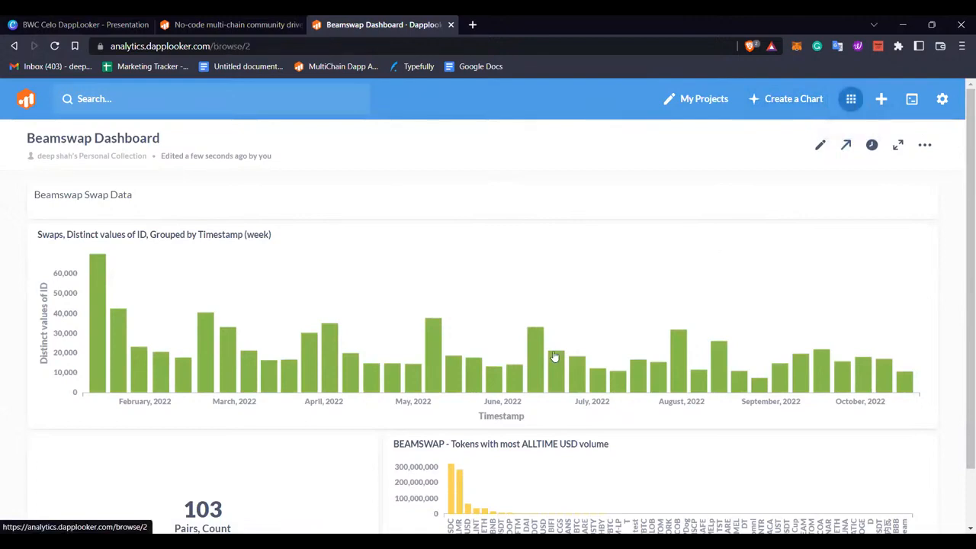
scroll(554, 348, down, 5)
scroll(562, 342, down, 1)
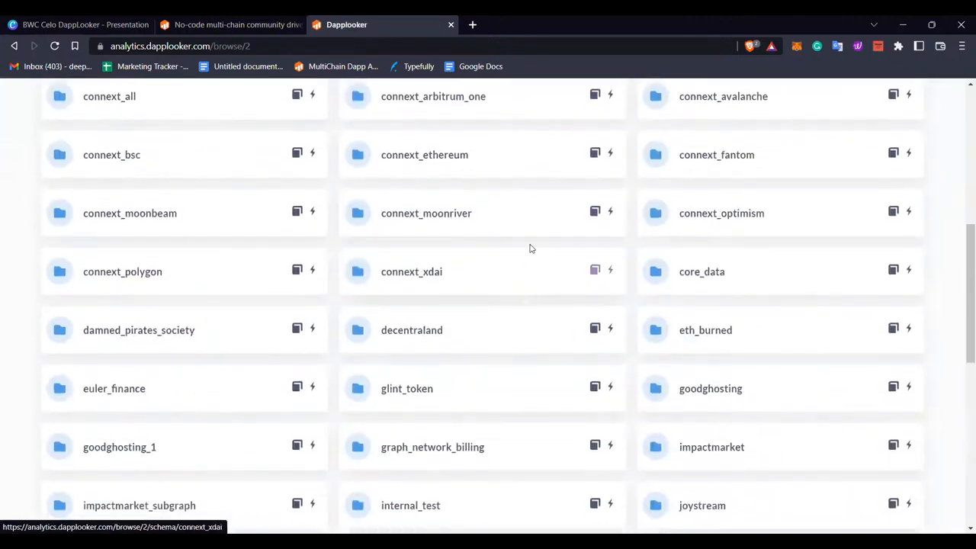
scroll(477, 211, up, 10)
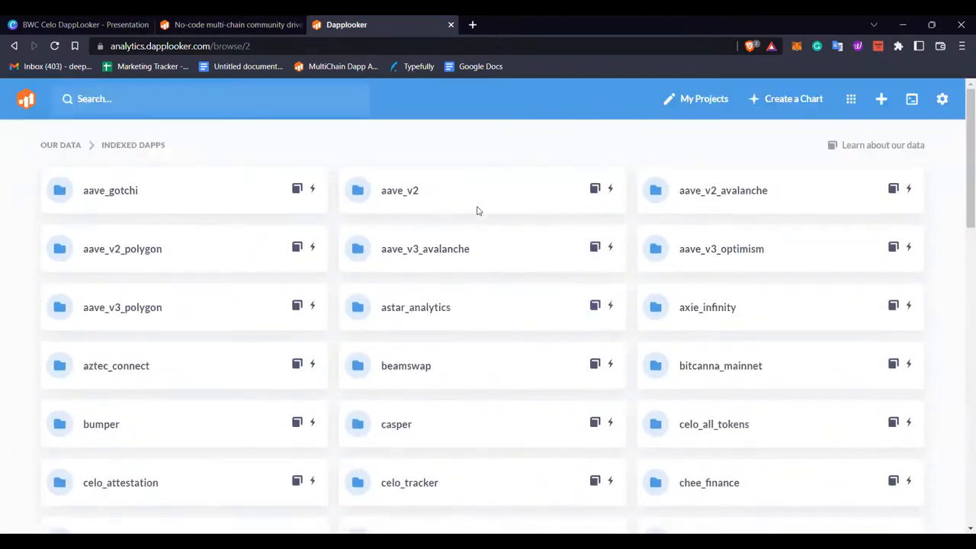